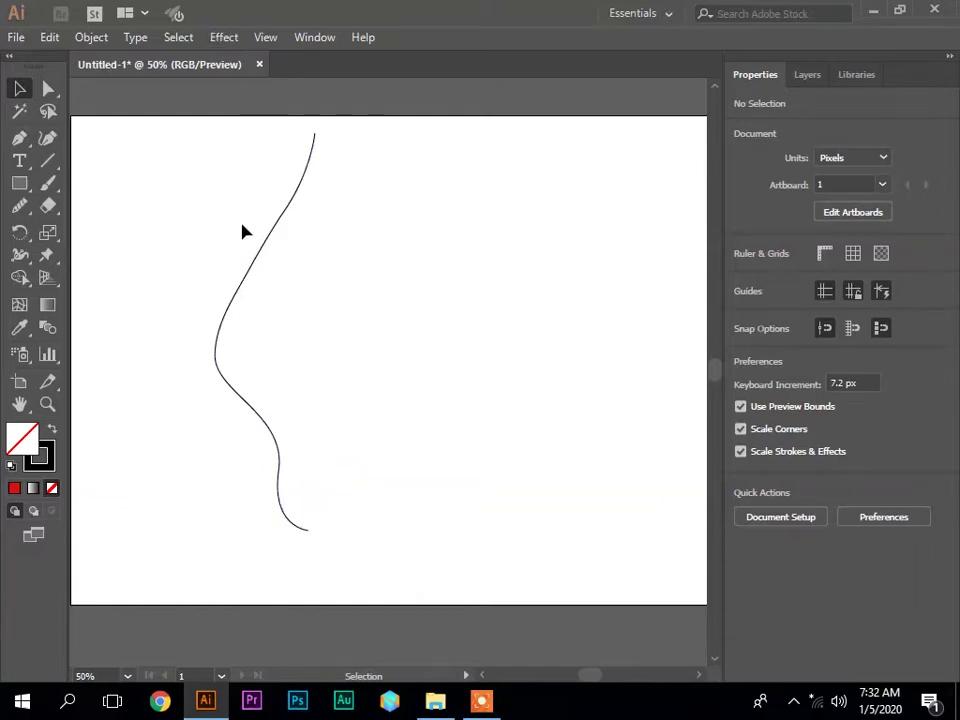
Select the curved profile path and bring up the Effect menu's 3D options.
left_click_drag(242, 229, 333, 375)
left_click(222, 38)
mouse_move(240, 144)
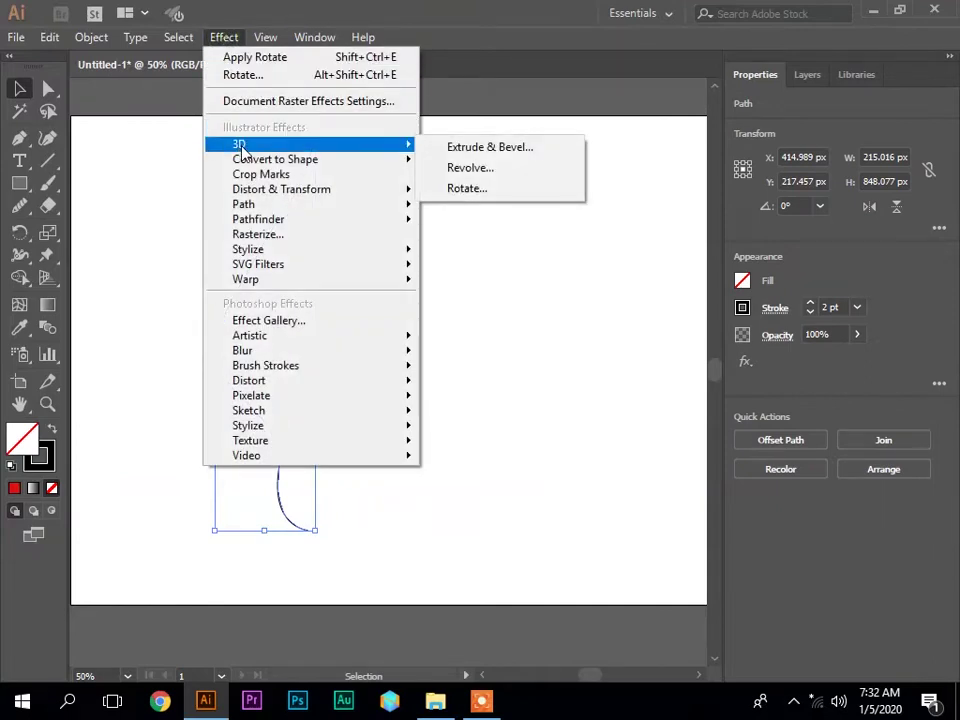
Apply a previewed 360° 3D Revolve, turning the curve into a black hourglass.
left_click(492, 168)
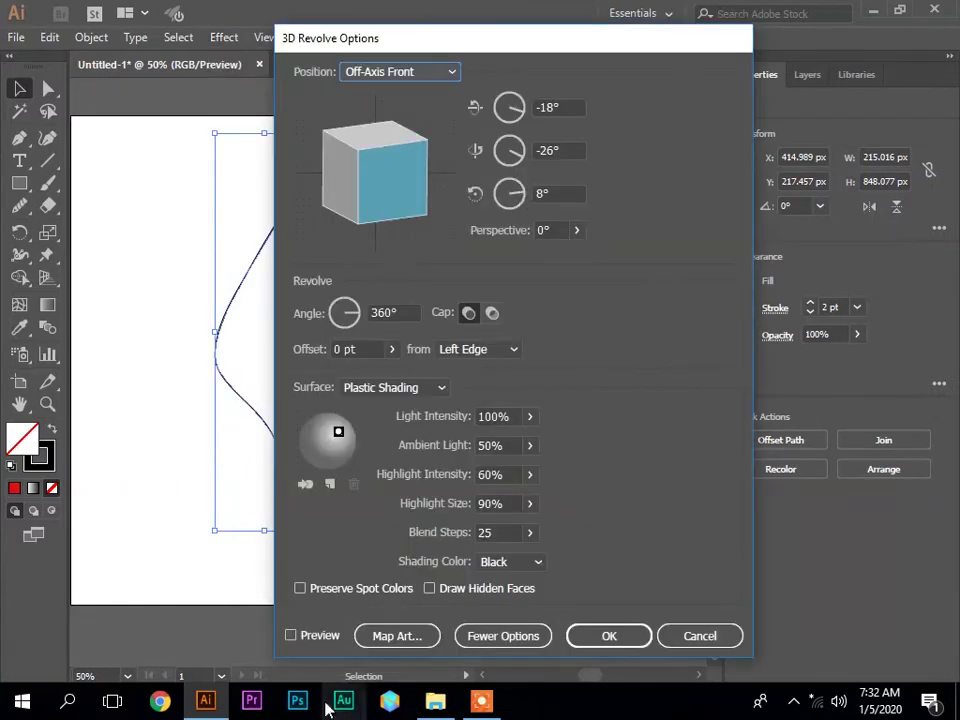
left_click(291, 636)
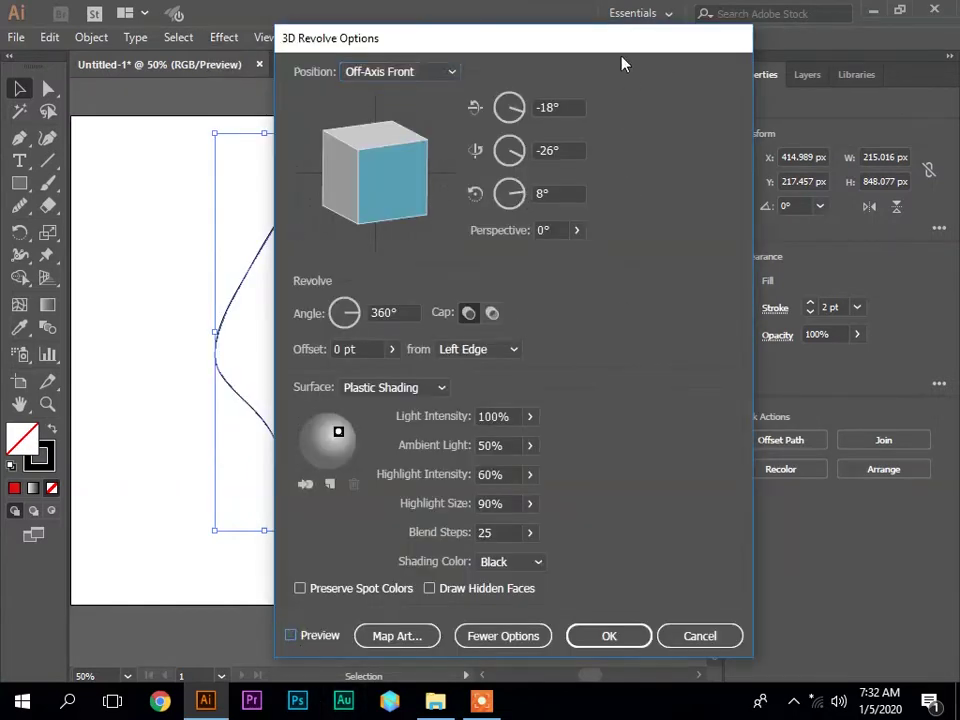
left_click_drag(570, 40, 748, 17)
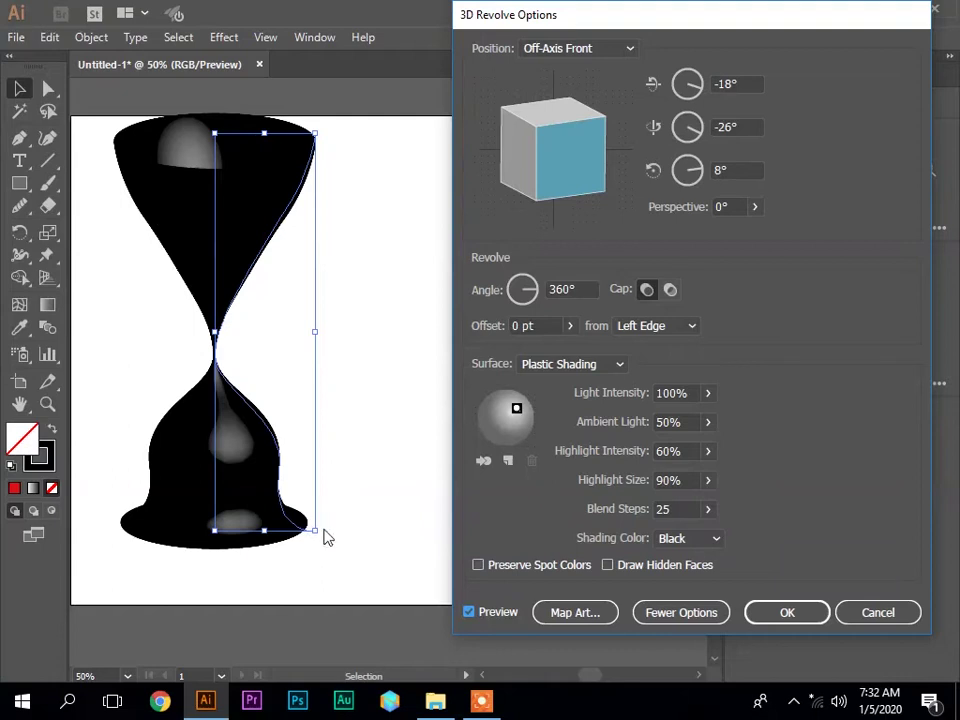
left_click(797, 613)
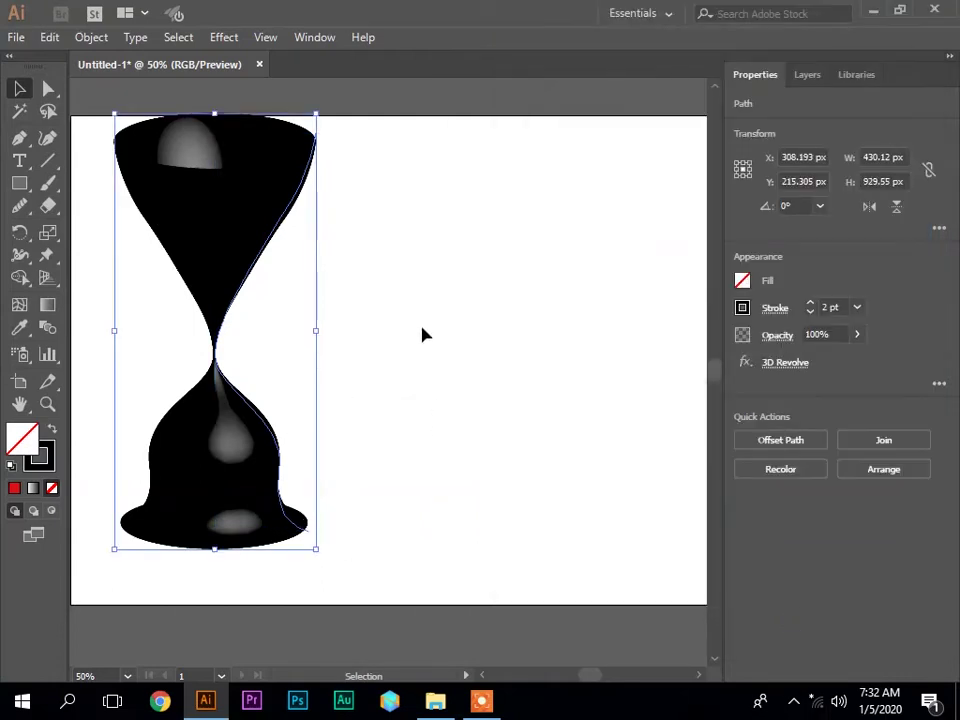
left_click(422, 334)
Delete the hourglass and draw a thin 12 × 604 px rectangle at left.
mouse_move(200, 420)
left_mouse_down()
mouse_move(390, 512)
mouse_move(377, 455)
left_mouse_up()
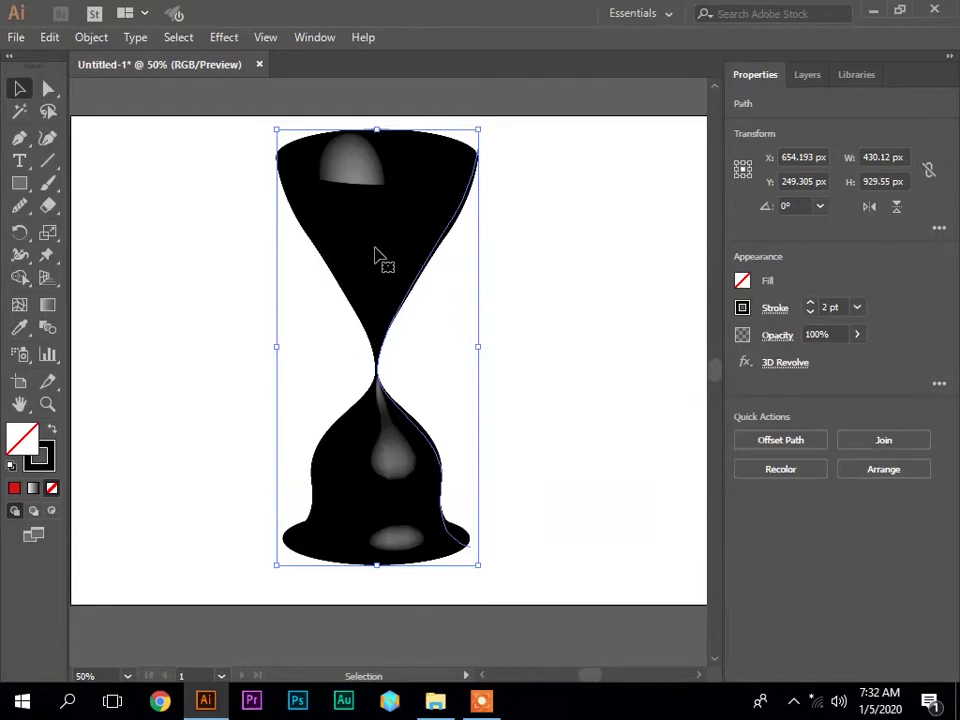
key("Delete")
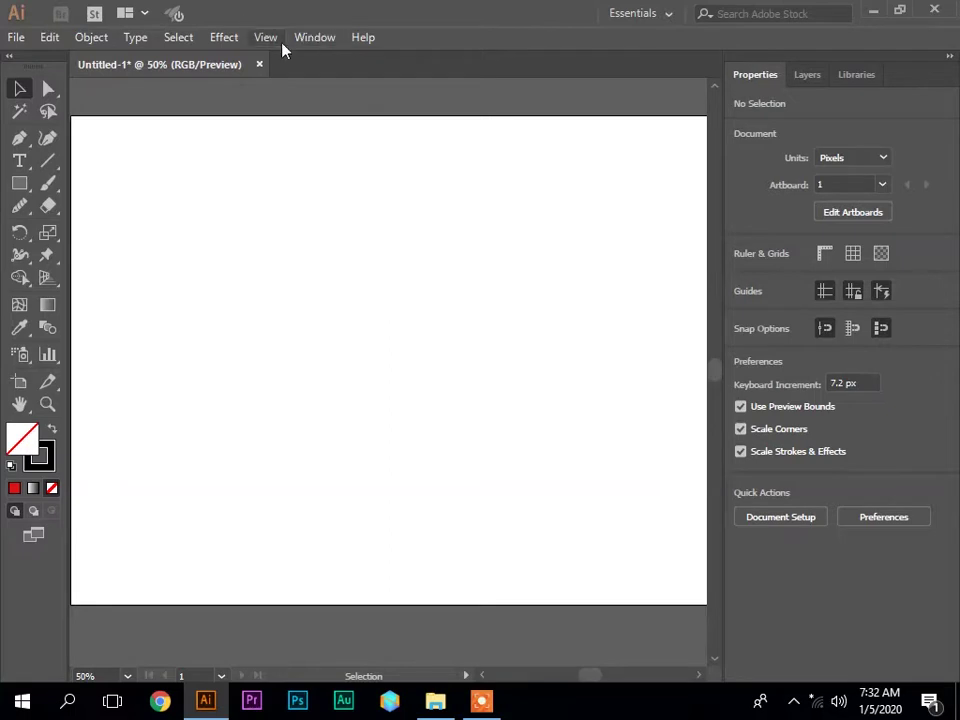
left_click(224, 37)
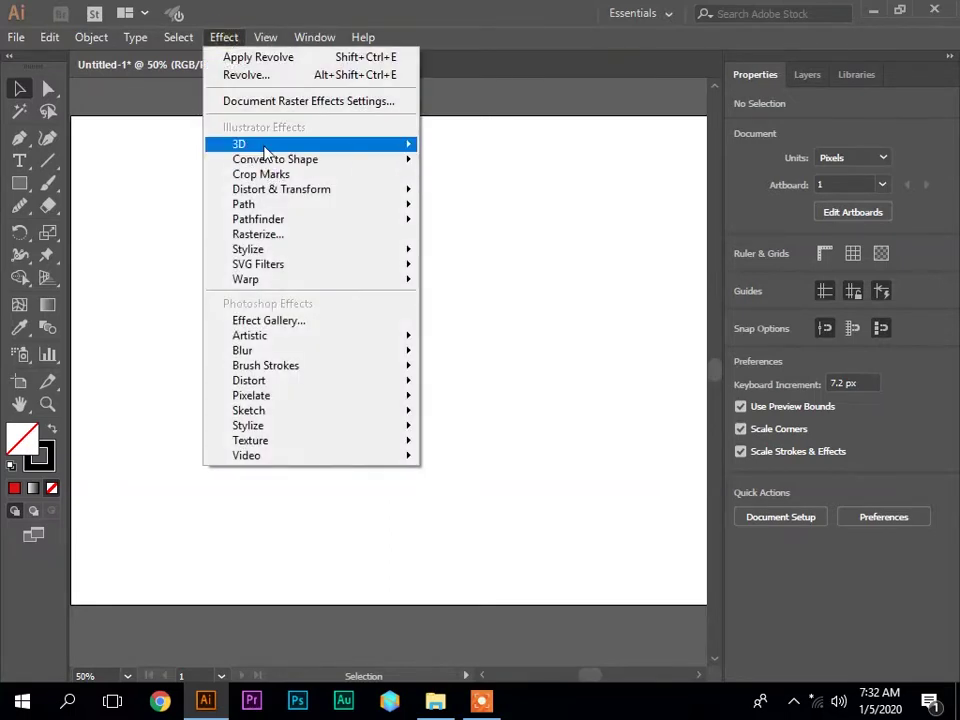
mouse_move(300, 144)
left_click(133, 293)
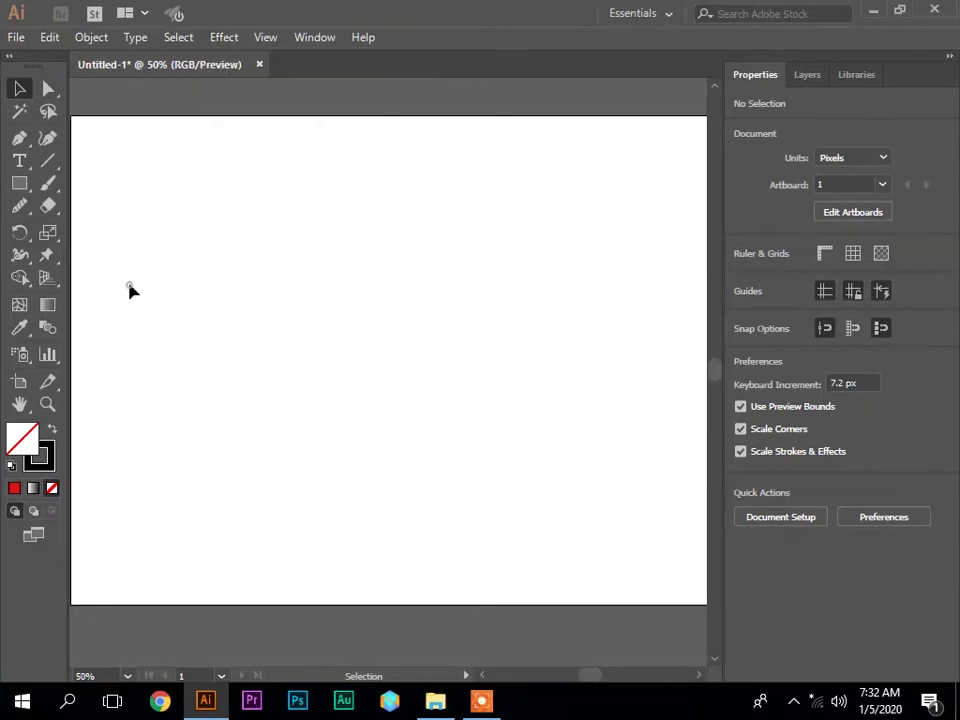
key("m")
left_click_drag(160, 247, 166, 532)
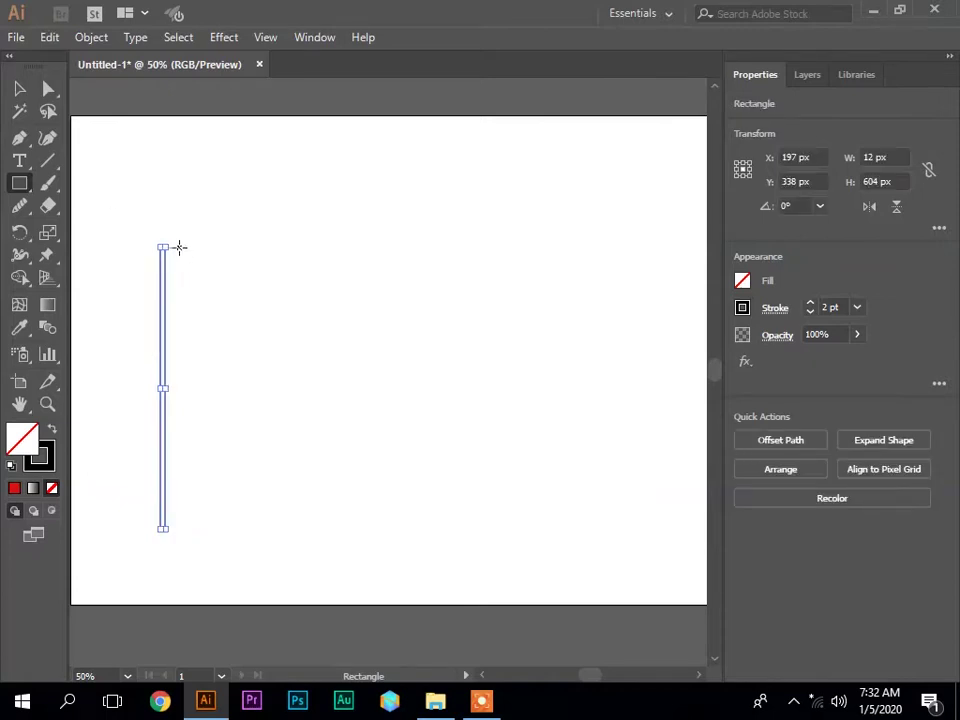
Add a second thin 604 px rectangle, Alt+Shift-copy the pair right, and select all four.
left_click_drag(178, 247, 184, 532)
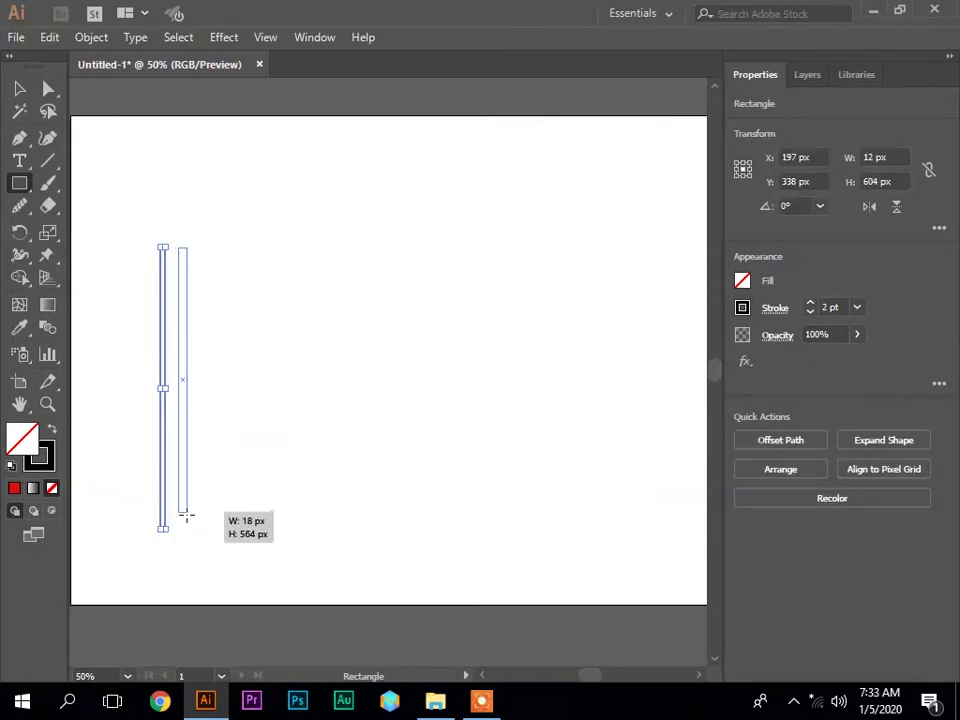
left_click_drag(184, 532, 184, 532)
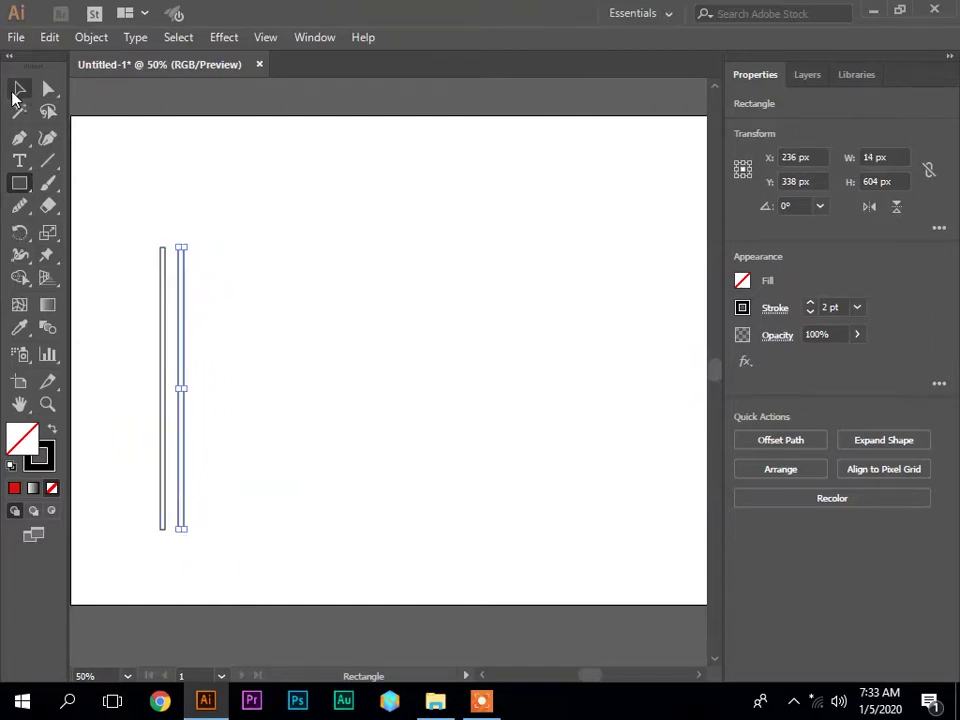
left_click(15, 91)
left_click_drag(146, 223, 201, 556)
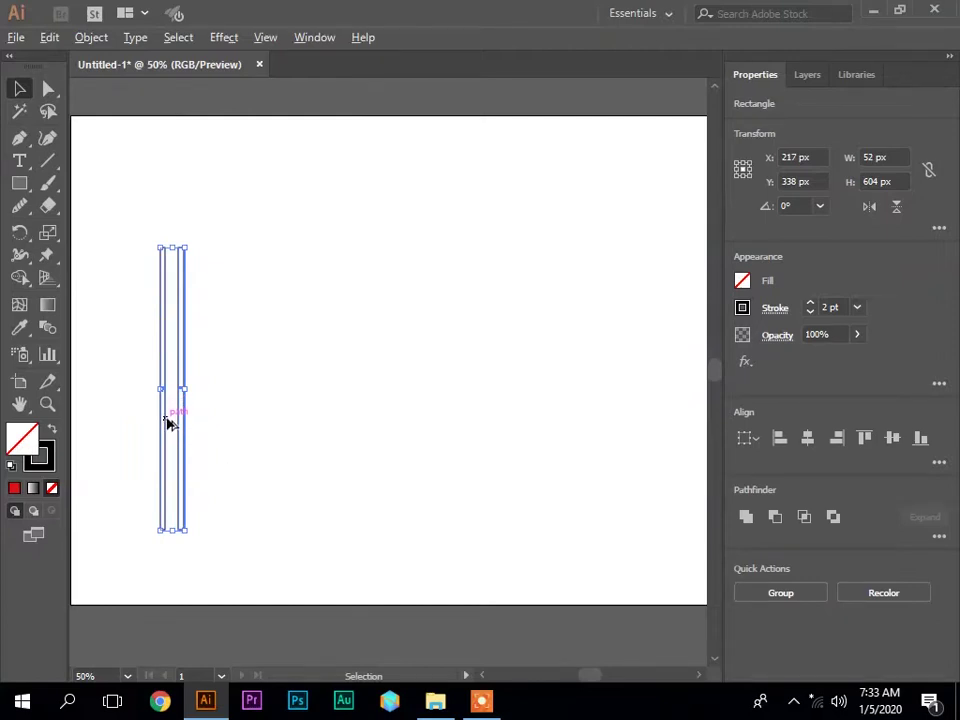
left_click_drag(165, 424, 181, 424)
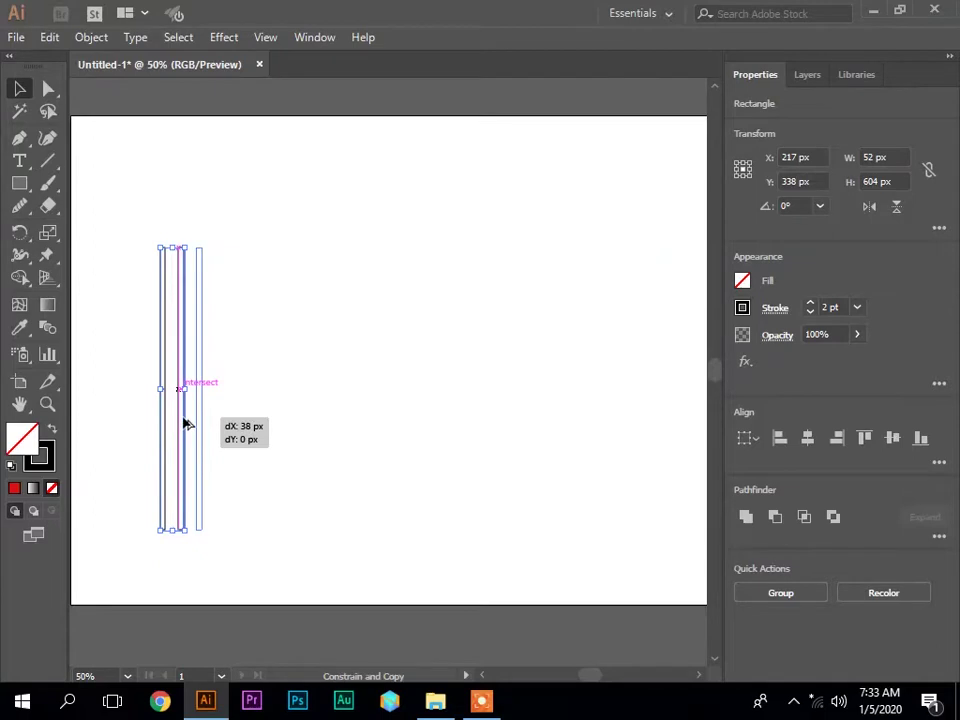
left_click_drag(181, 424, 201, 423)
left_click(282, 363)
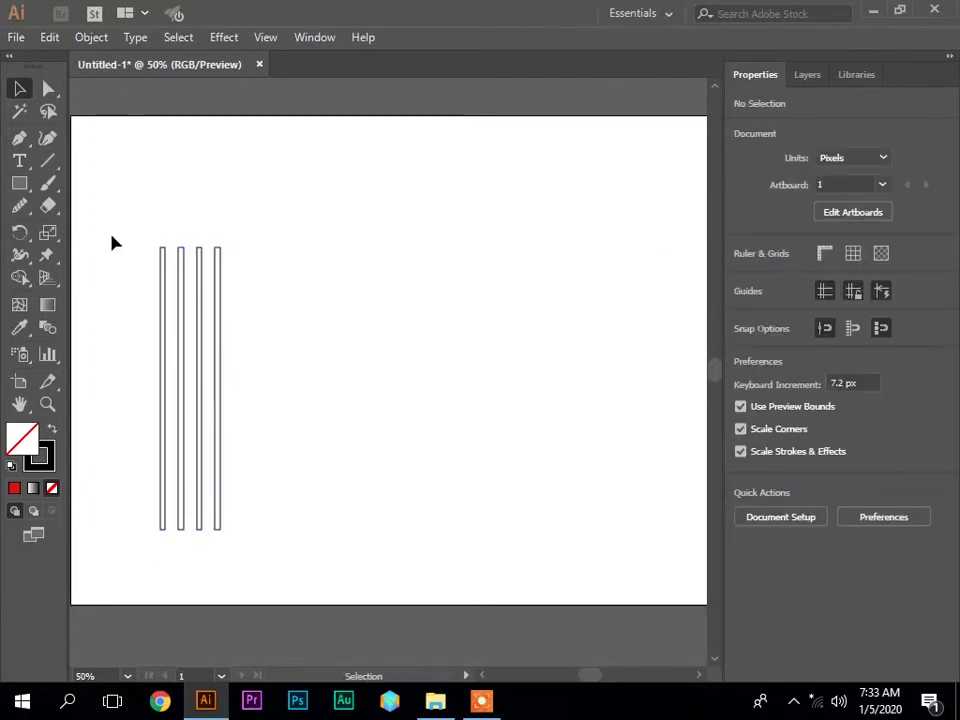
left_click_drag(145, 230, 265, 546)
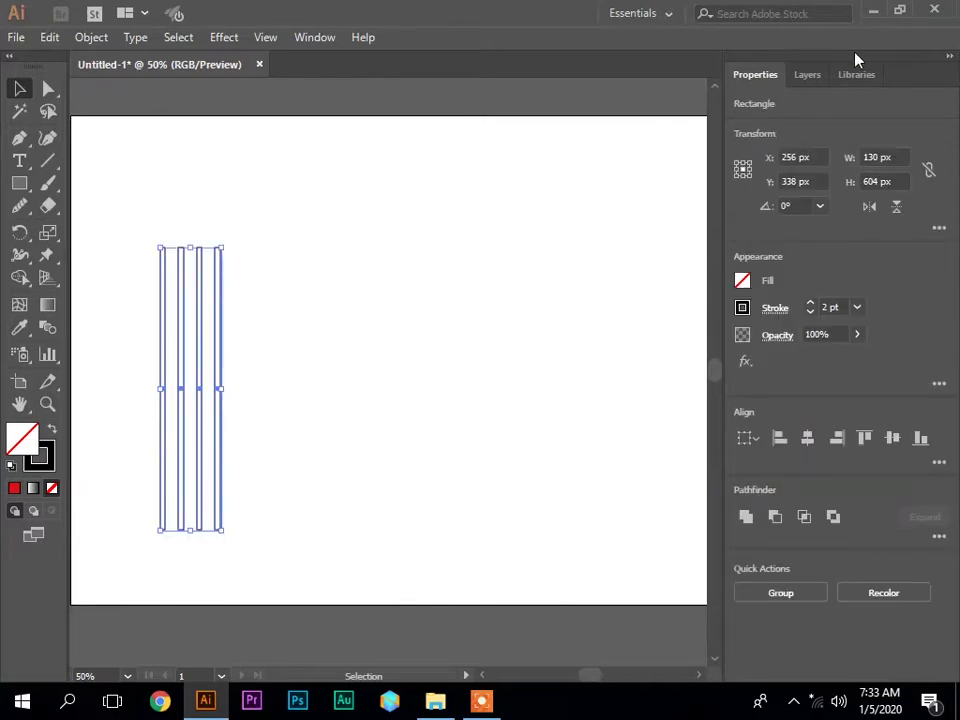
Save the four stripes as a new dynamic symbol in the Symbols panel, then delete the instance.
left_click(318, 37)
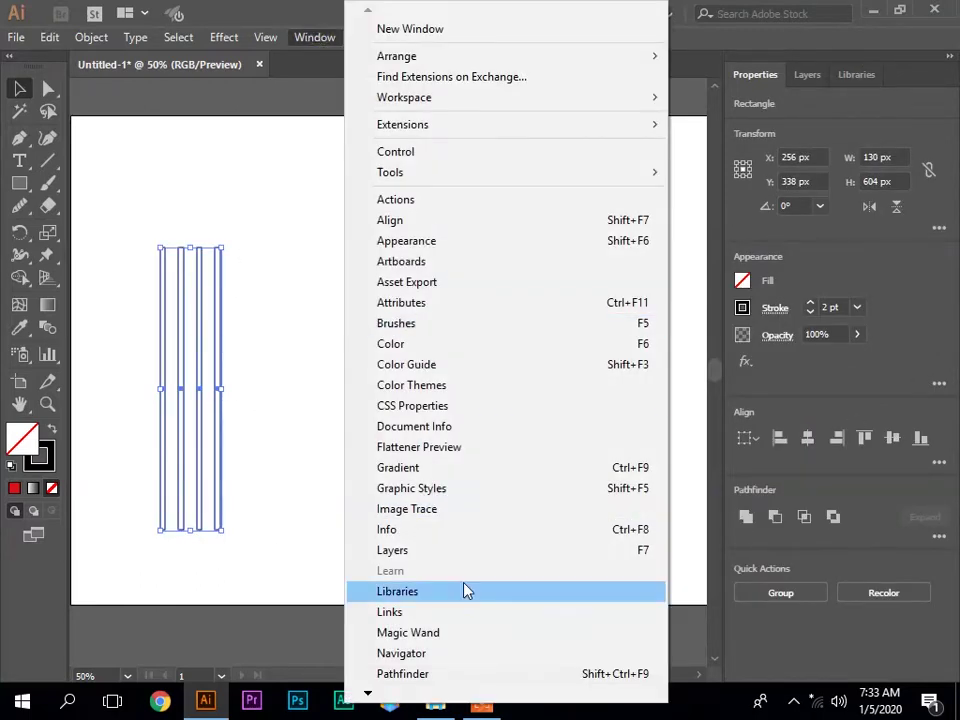
left_click(368, 694)
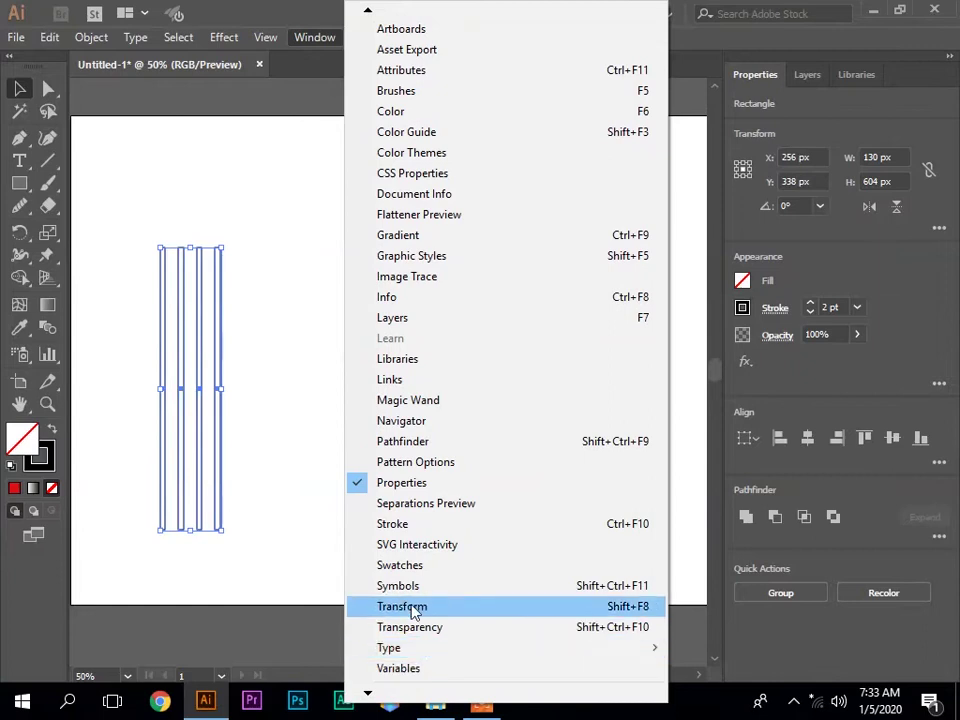
left_click(411, 585)
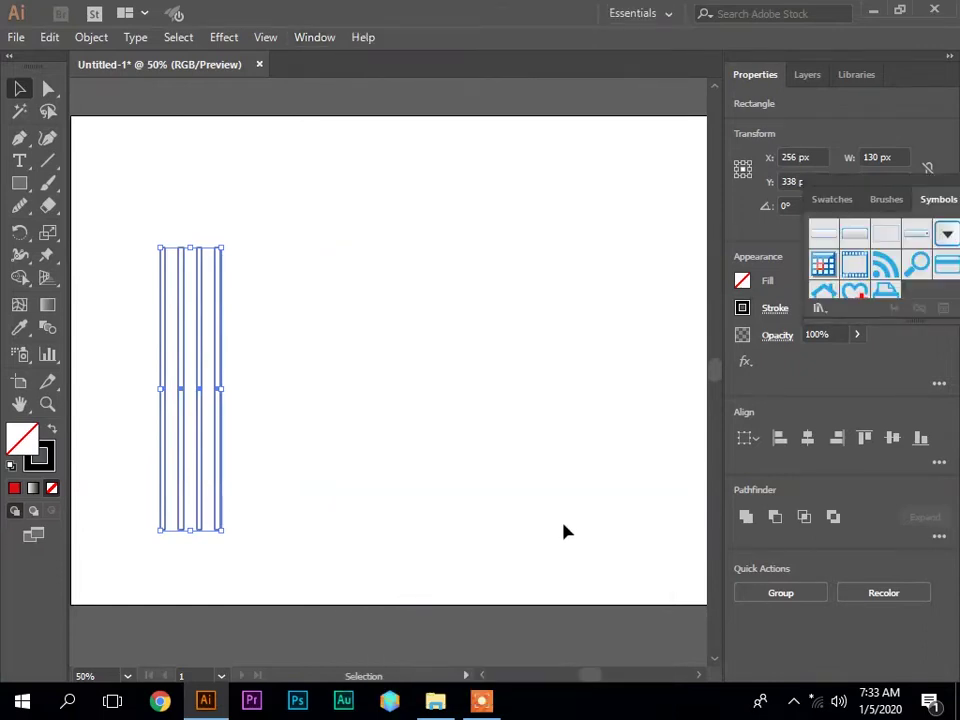
left_click_drag(179, 361, 884, 272)
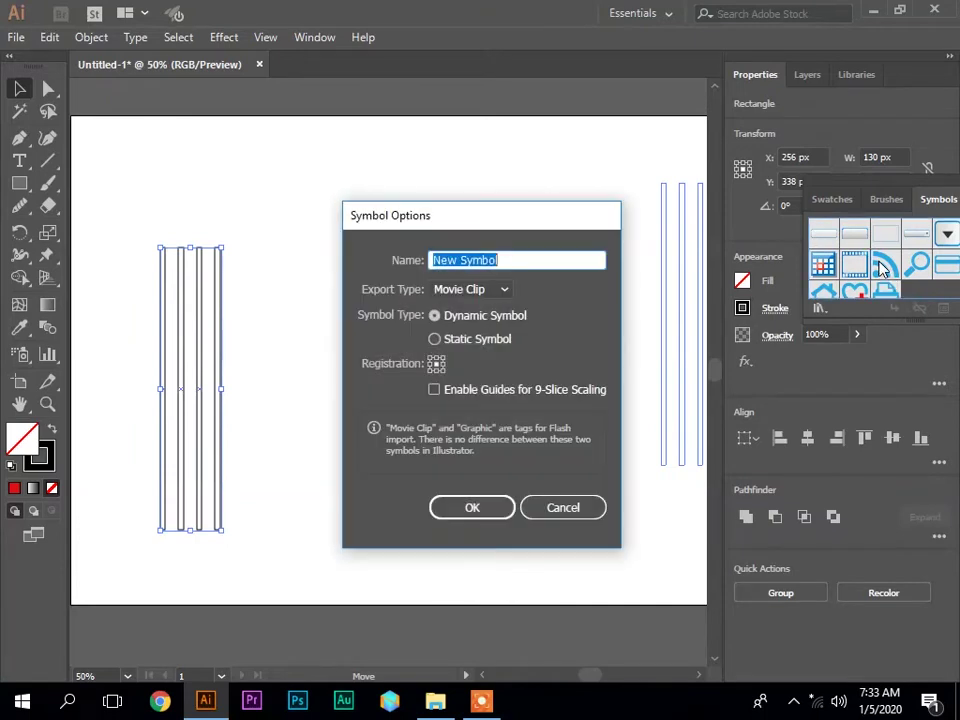
left_click(489, 510)
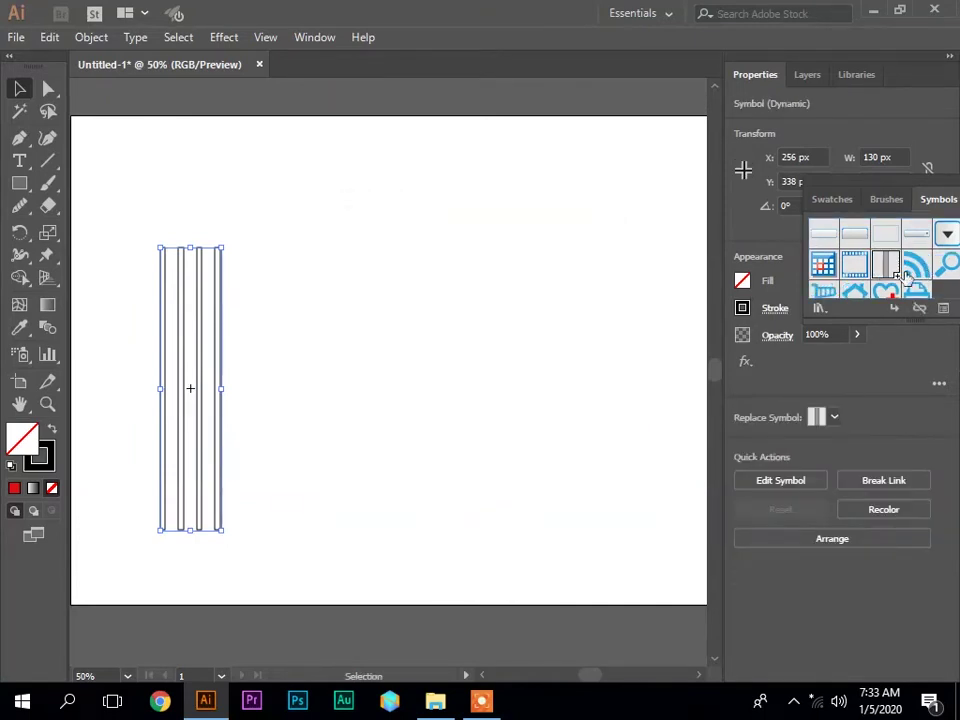
left_click_drag(152, 229, 230, 336)
key("Delete")
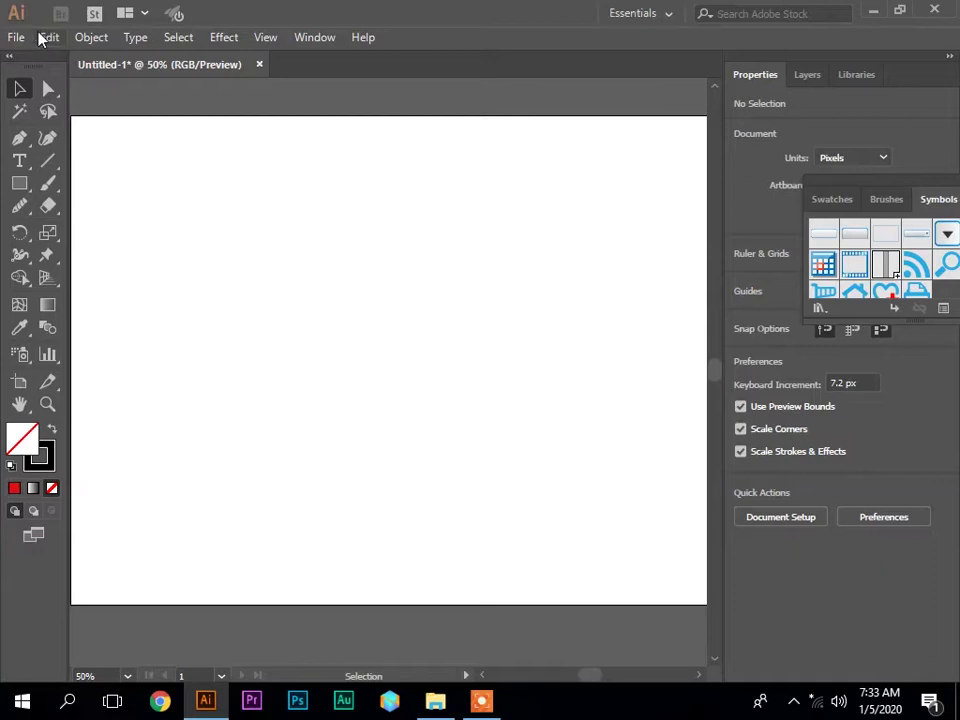
Draw a tall 220 px-wide rectangle and set its stroke colour to black 000000.
left_click(19, 183)
left_click_drag(202, 204, 309, 545)
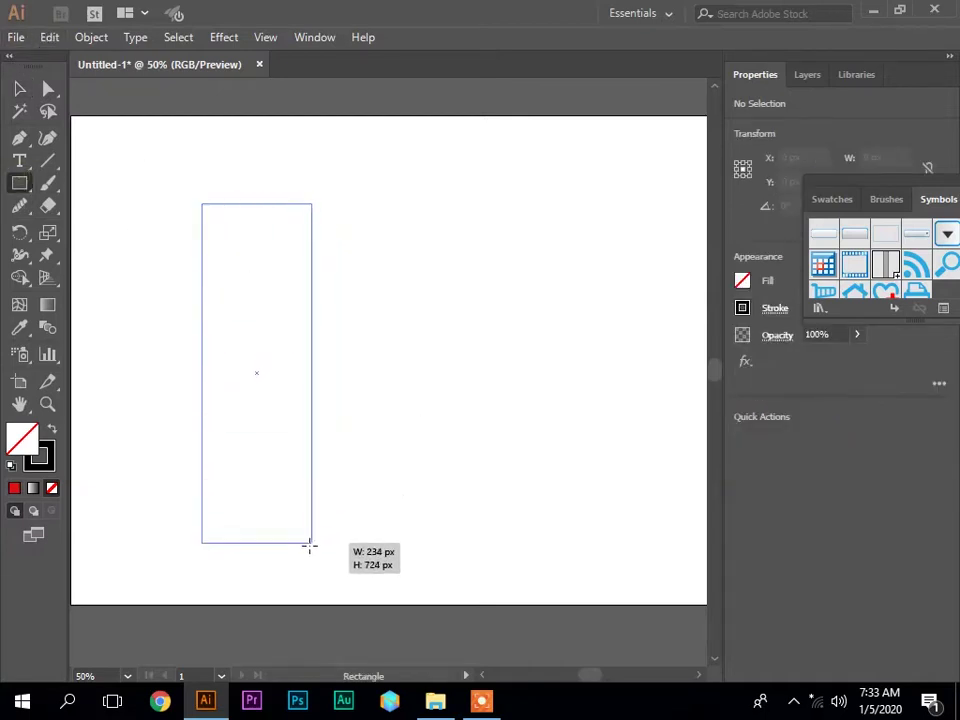
left_click_drag(309, 545, 304, 555)
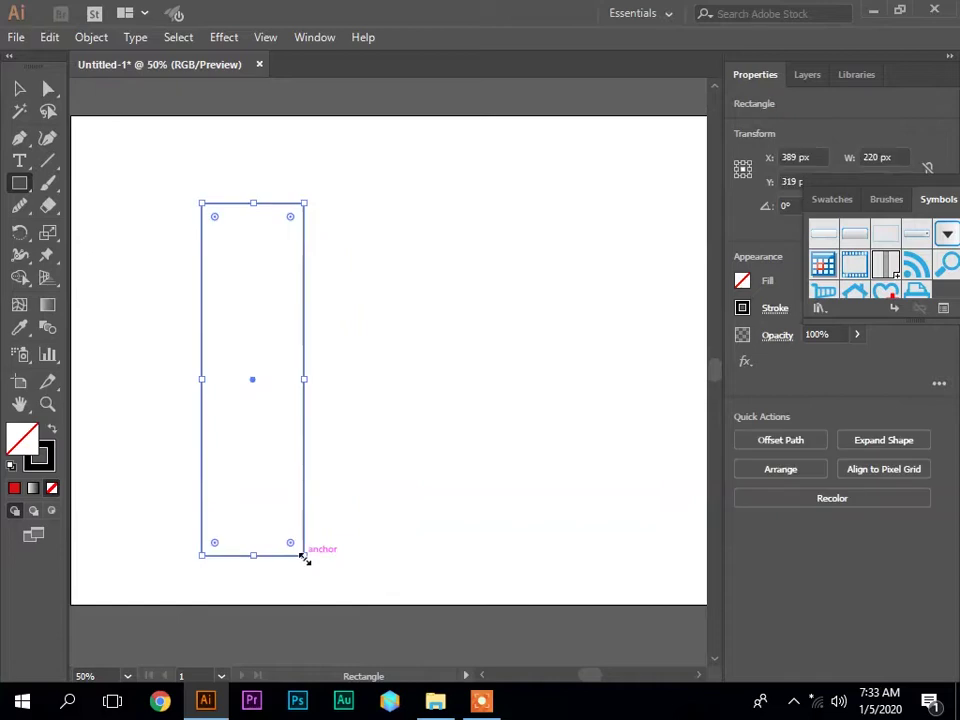
double_click(39, 456)
left_click(296, 526)
left_click_drag(282, 553, 264, 558)
left_click(686, 328)
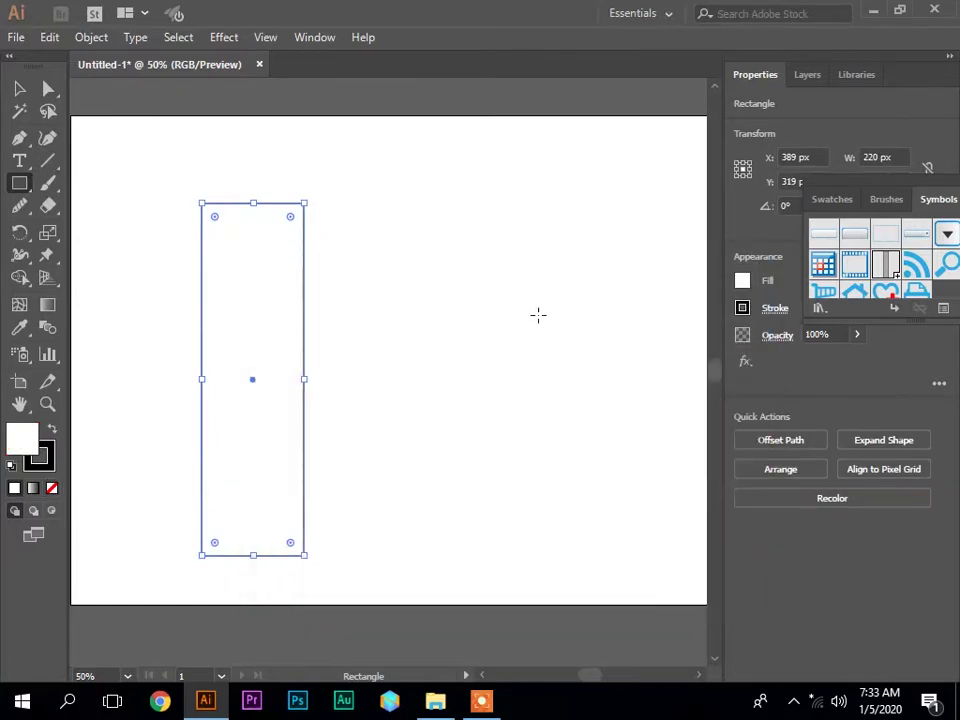
left_click(19, 88)
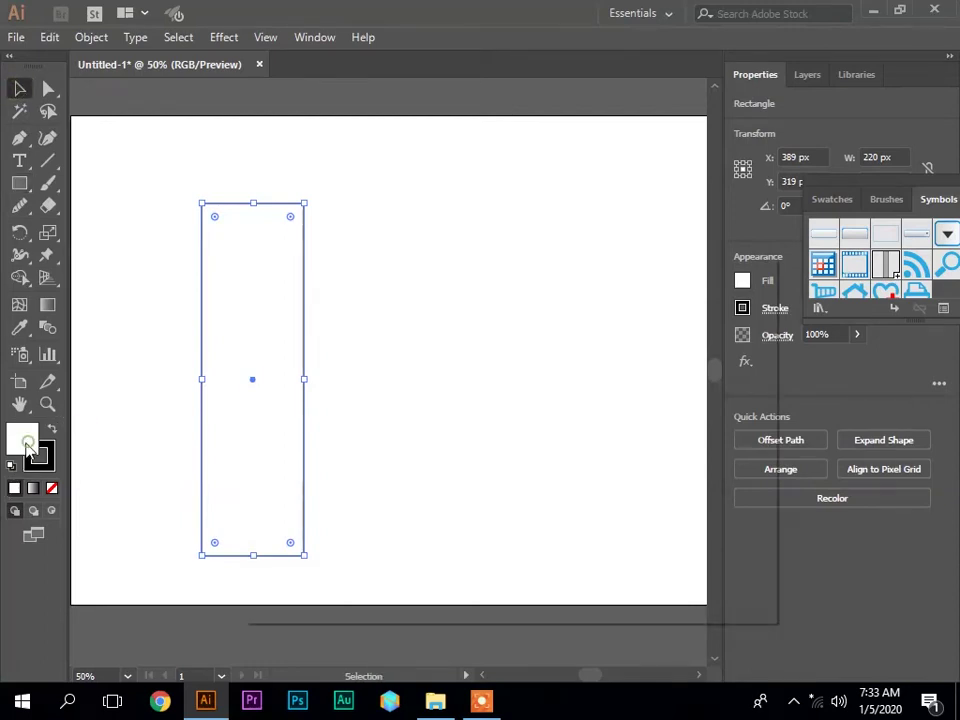
Swap fill and stroke so the rectangle is filled black, with stroke set to None.
double_click(30, 447)
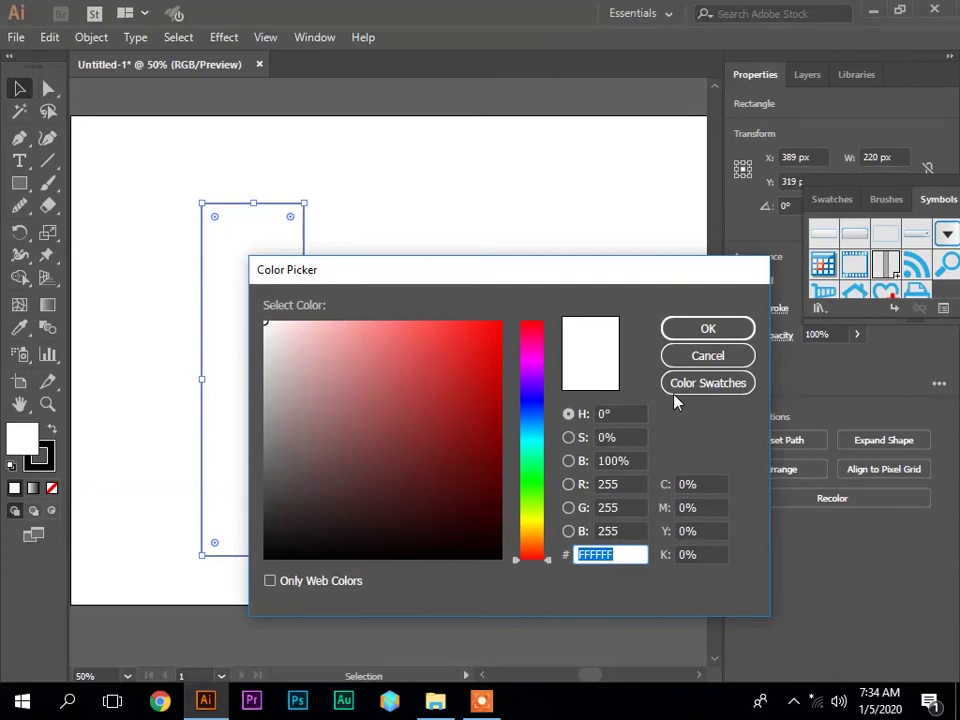
left_click(708, 356)
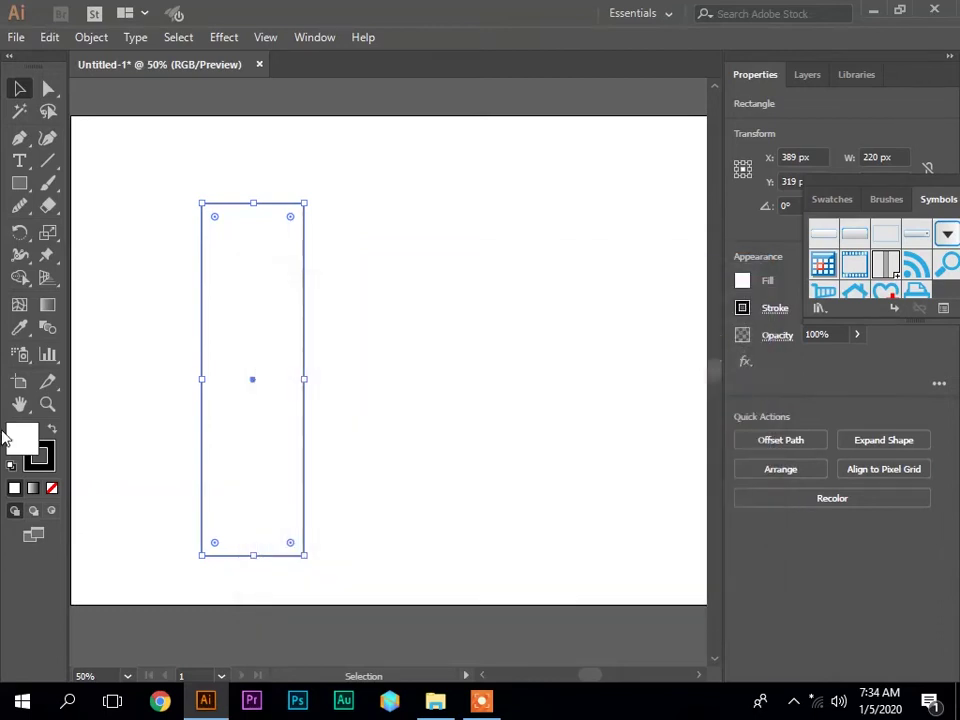
left_click(53, 430)
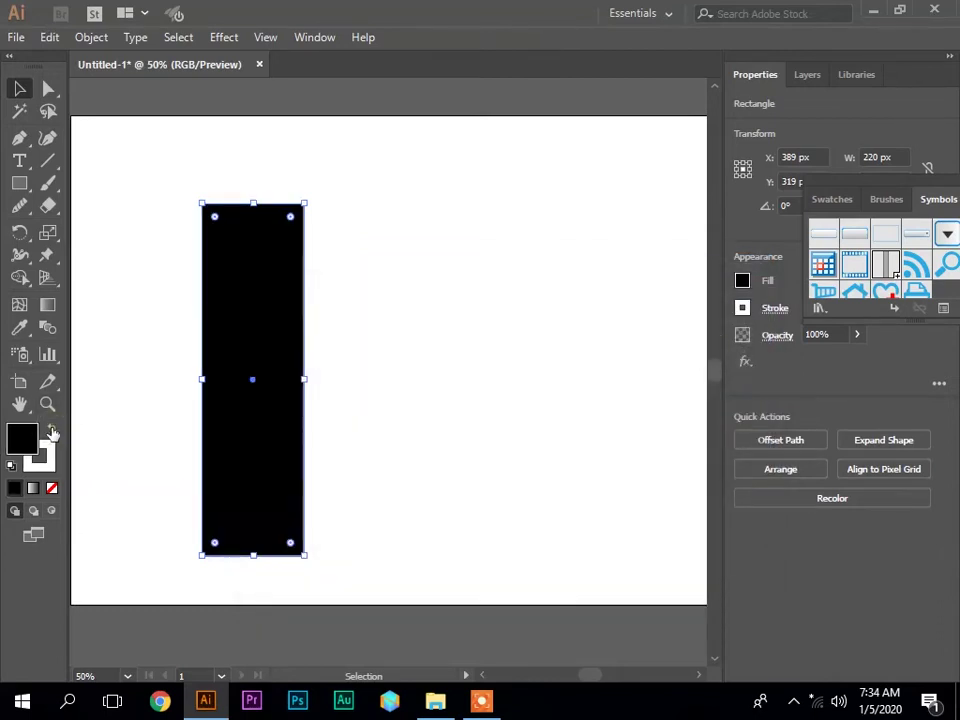
left_click(53, 489)
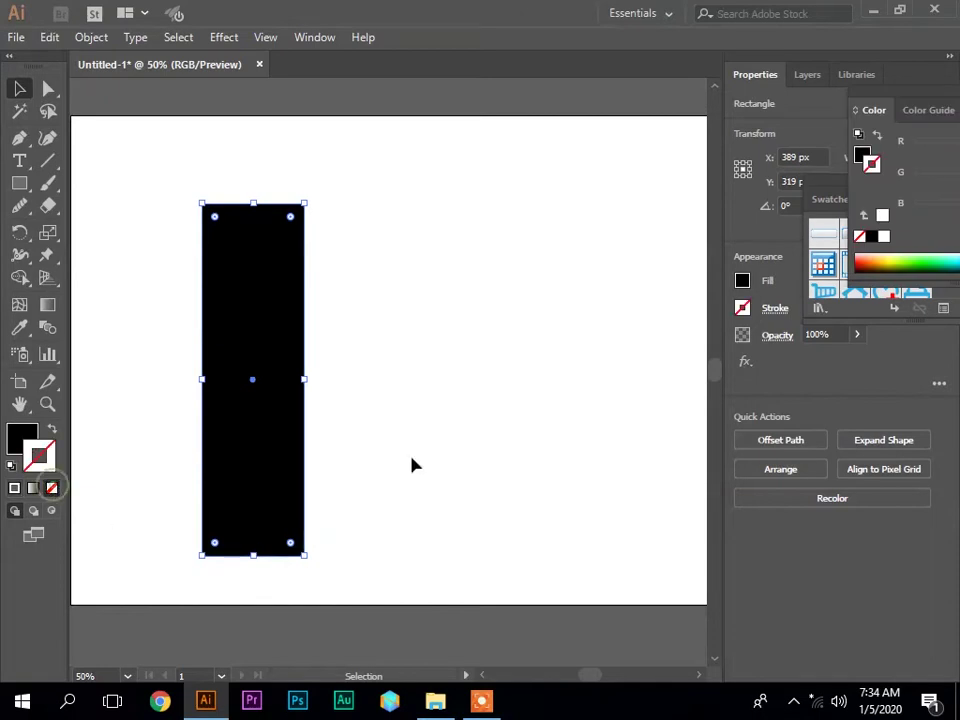
left_click(224, 38)
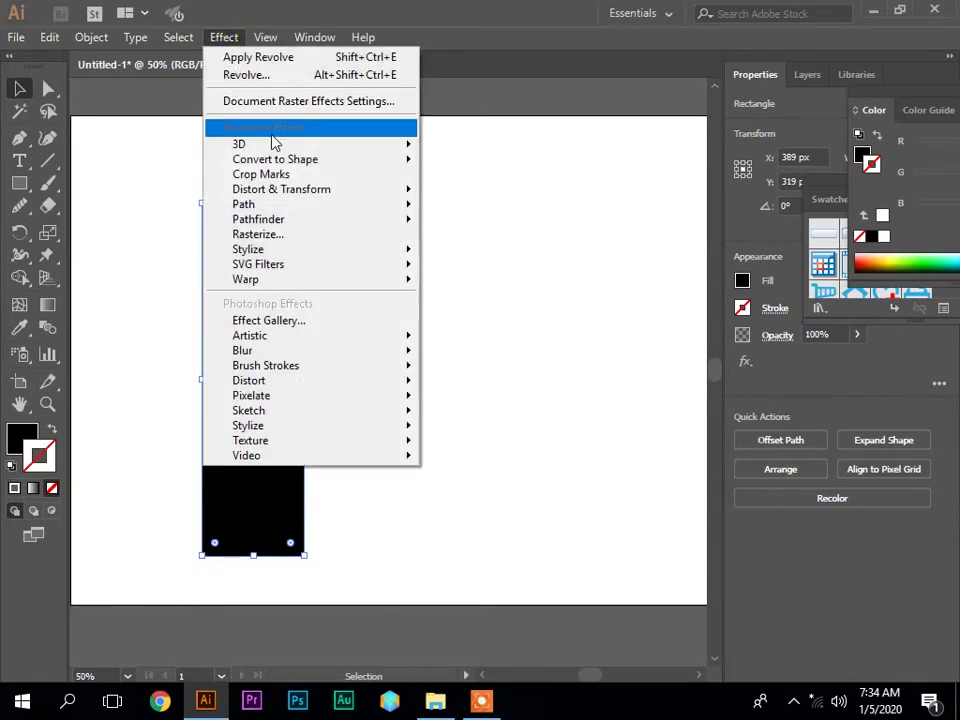
Preview a 50 pt 3D Extrude & Bevel with Custom Rotation -18°, -26°, 8°.
left_click(493, 148)
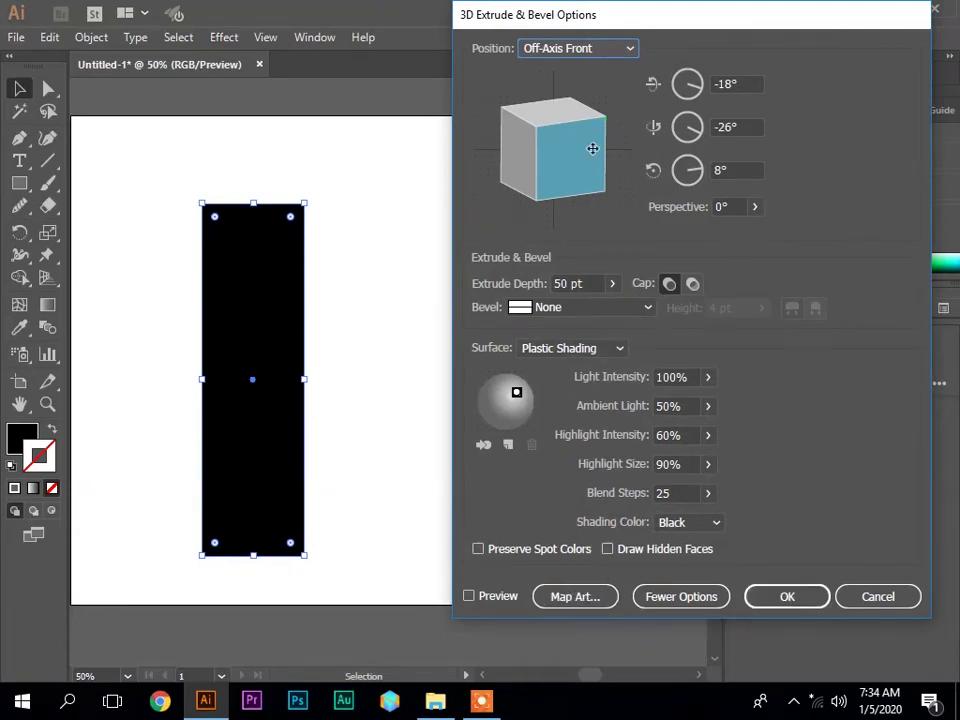
left_click(469, 597)
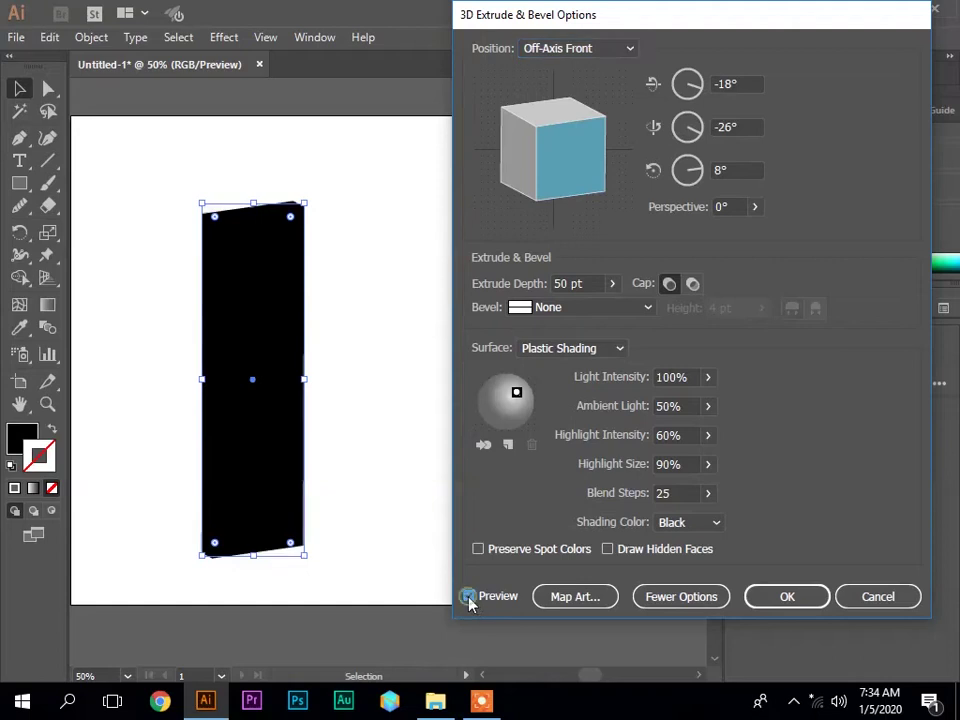
left_click(606, 49)
left_click(574, 76)
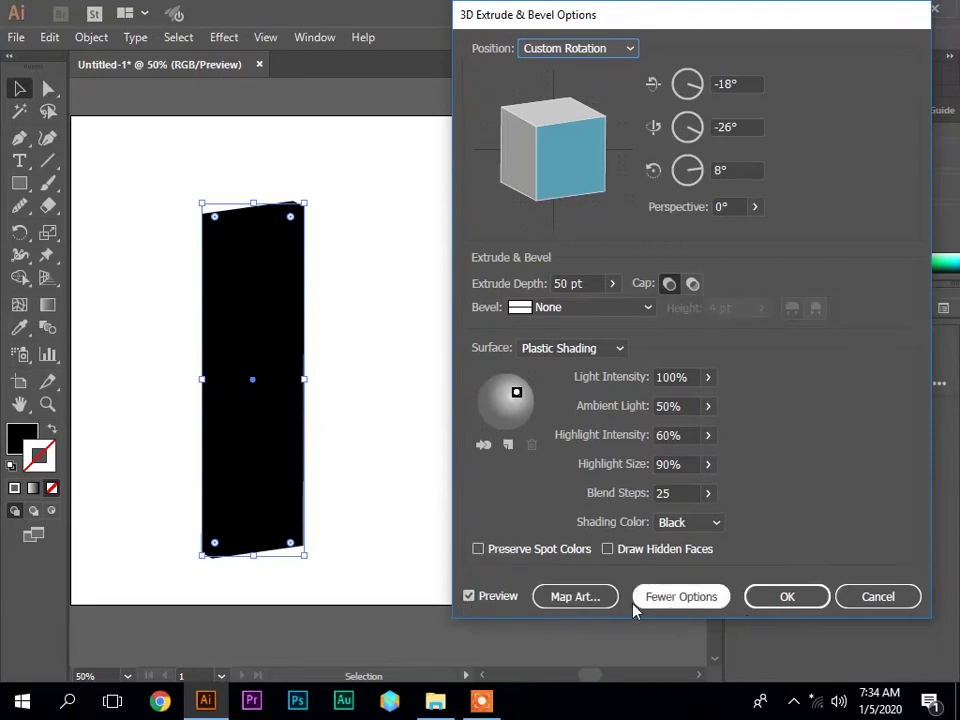
left_click(573, 597)
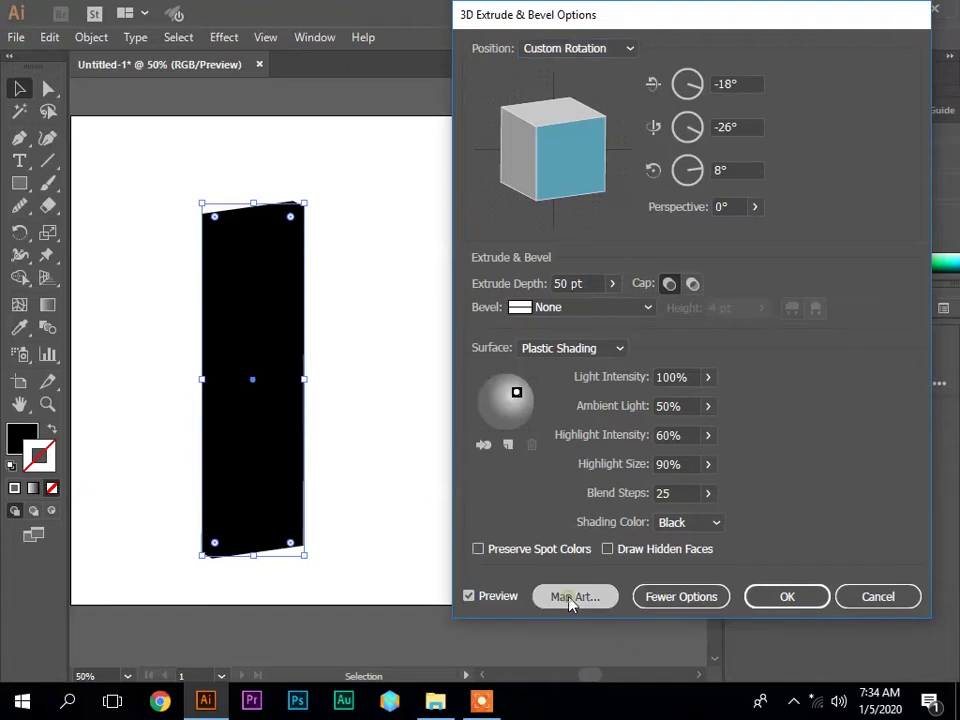
Move the Map Art dialog beside the rectangle and step to surface 4 of 6.
mouse_move(798, 20)
left_mouse_down()
mouse_move(699, 90)
mouse_move(602, 223)
mouse_move(647, 234)
left_mouse_up()
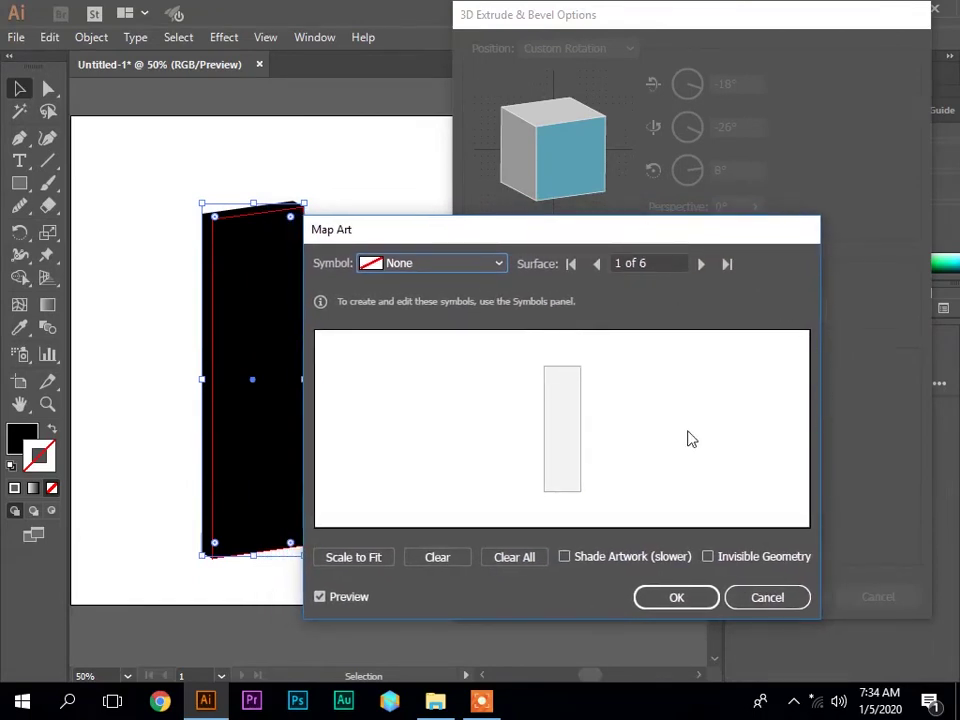
left_click(703, 265)
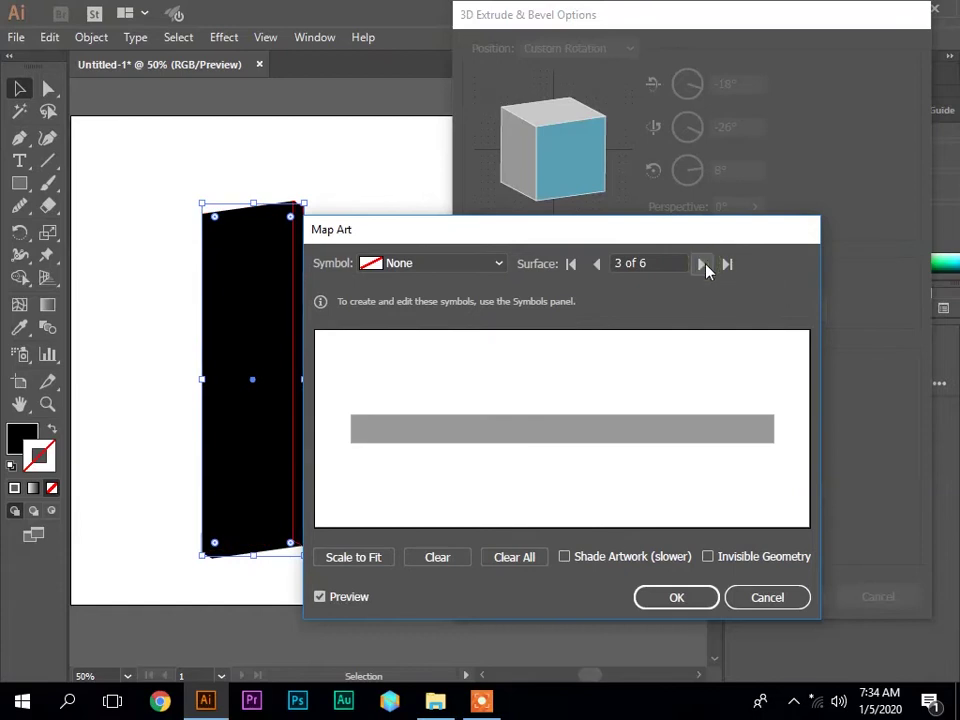
left_click(704, 265)
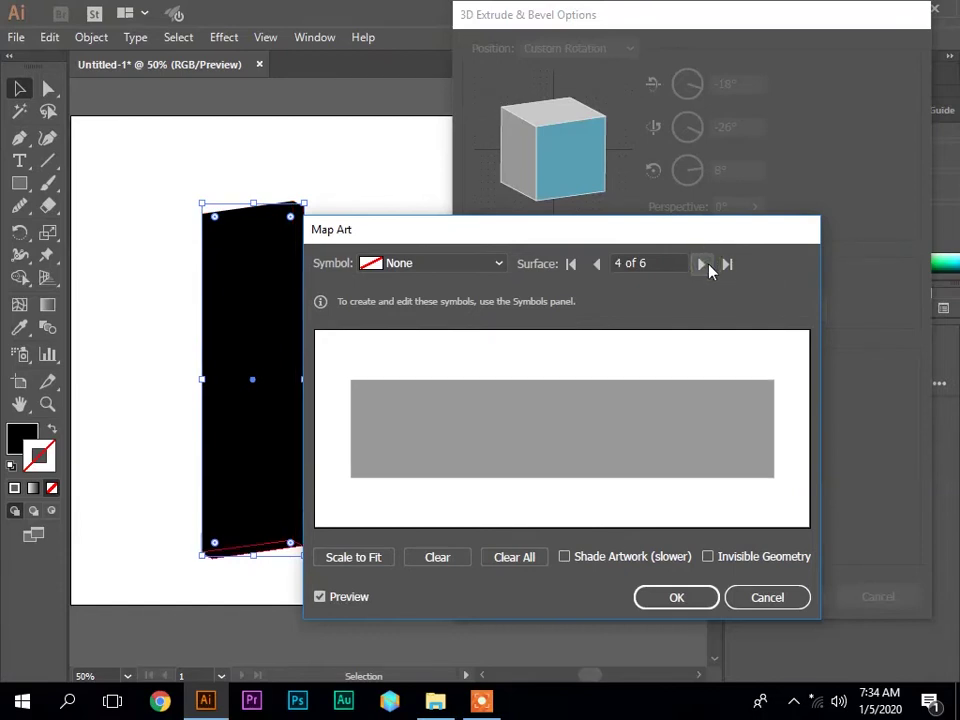
Map New Symbol onto surface 4, then narrow, shift right and rotate it to a steep diagonal.
left_click(497, 263)
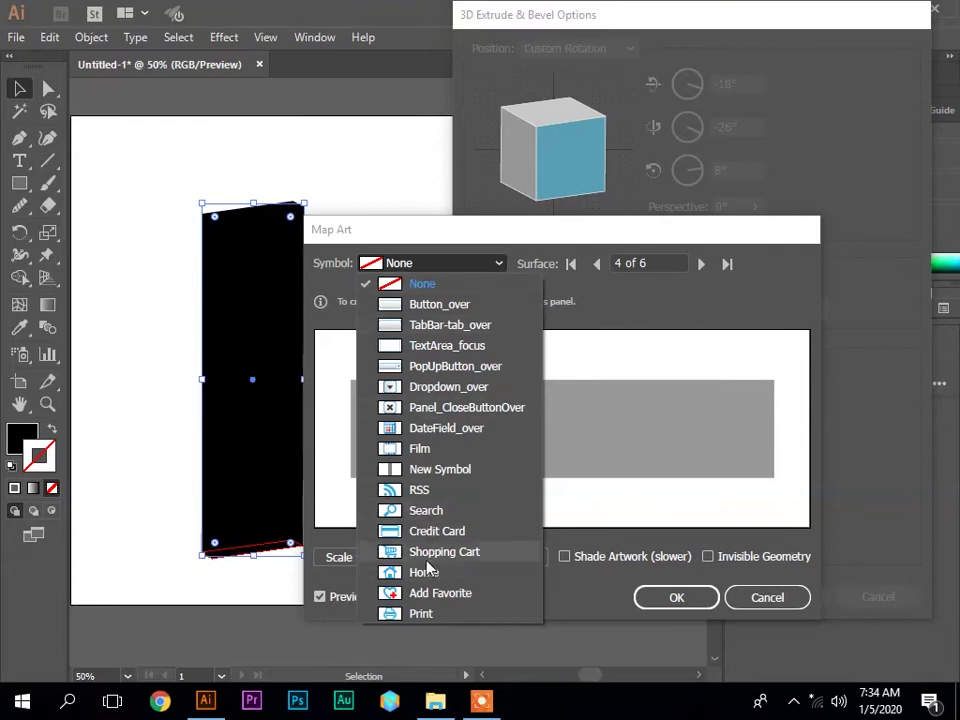
left_click(416, 473)
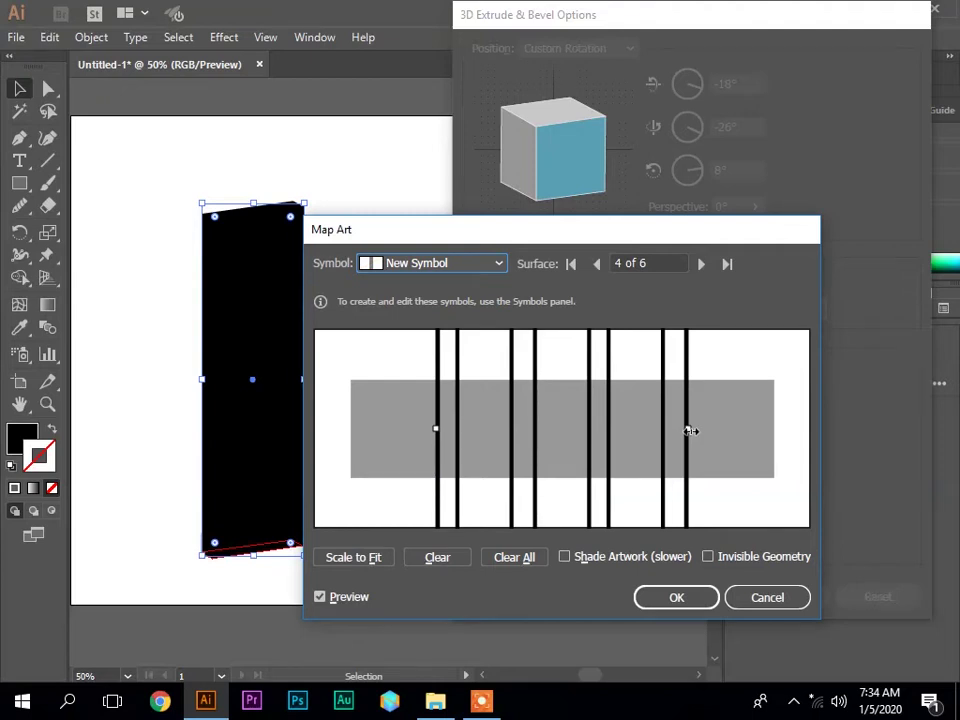
left_click_drag(690, 430, 563, 415)
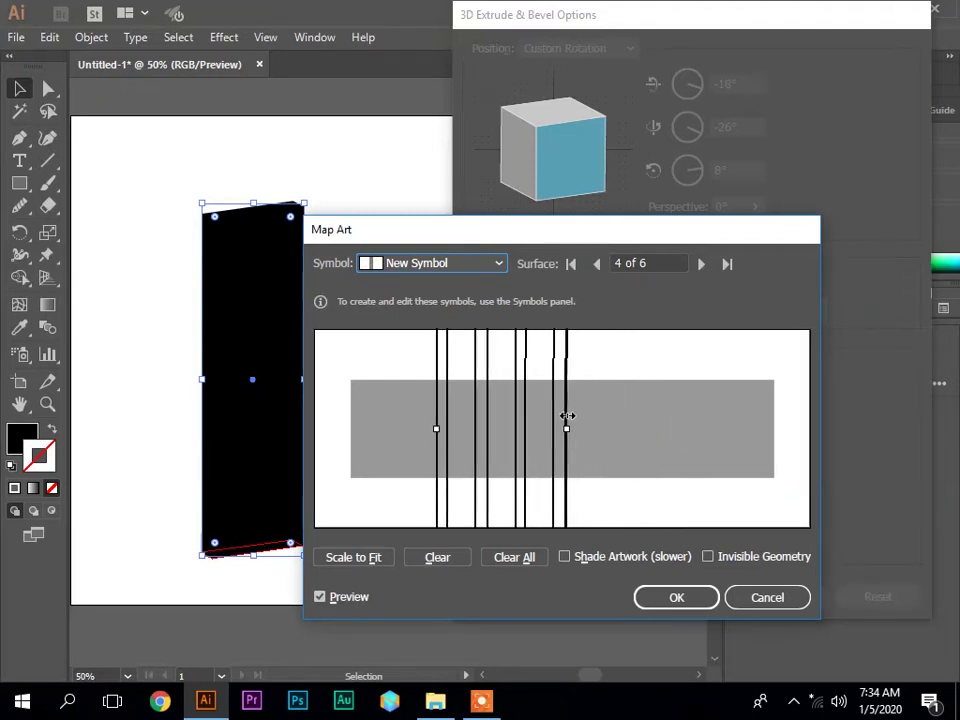
mouse_move(515, 432)
left_mouse_down()
mouse_move(532, 432)
mouse_move(500, 347)
left_mouse_up()
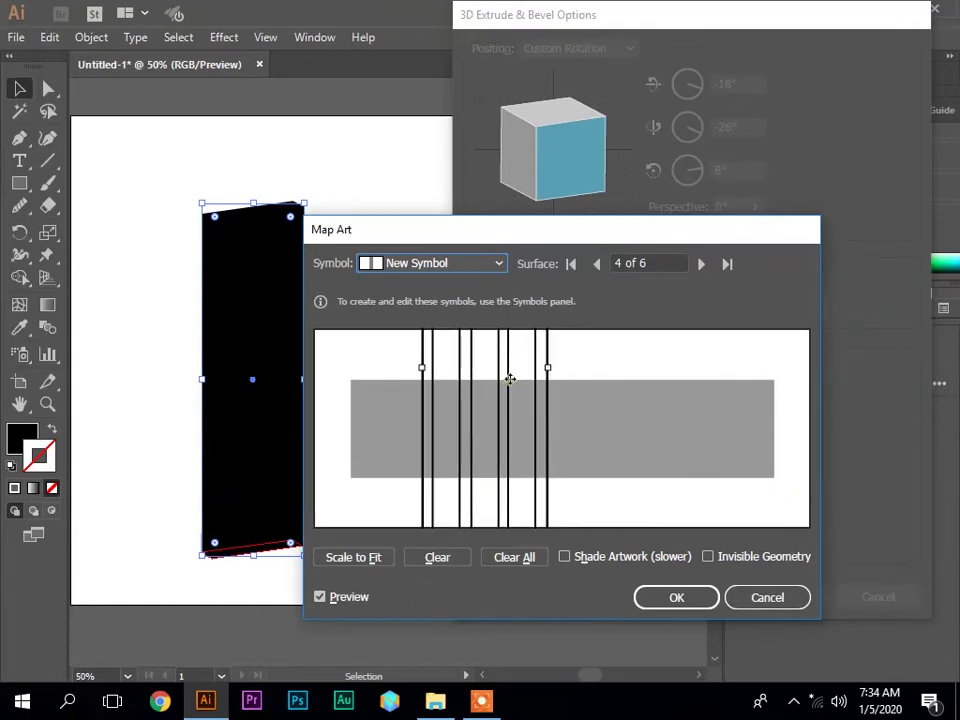
mouse_move(508, 392)
left_mouse_down()
mouse_move(512, 364)
mouse_move(606, 474)
mouse_move(608, 454)
mouse_move(591, 441)
left_mouse_up()
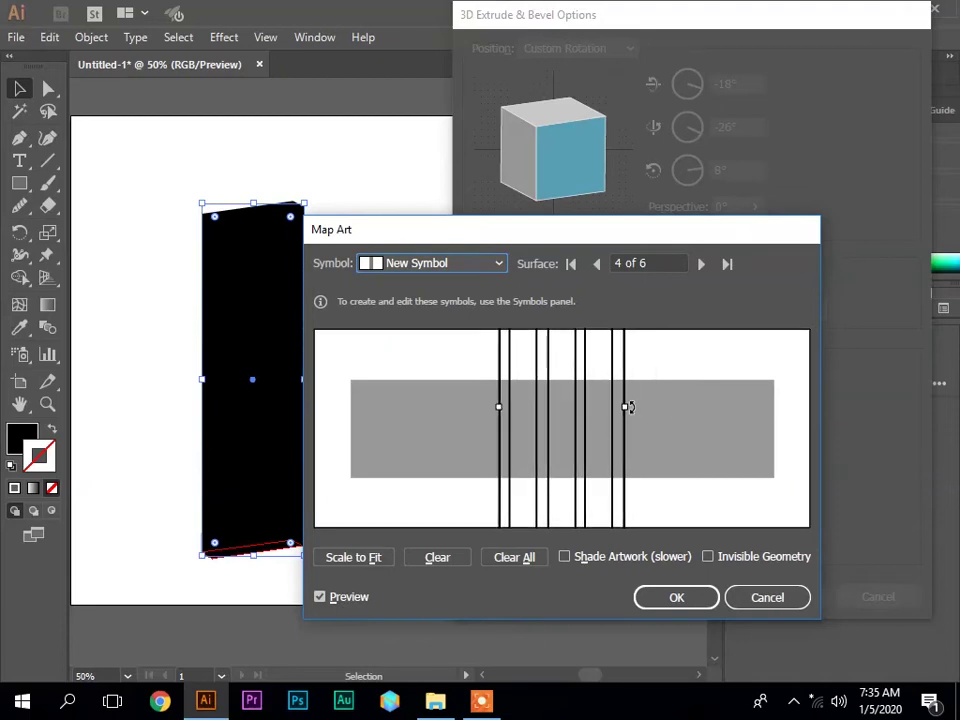
mouse_move(628, 406)
left_mouse_down()
mouse_move(654, 358)
mouse_move(645, 323)
mouse_move(714, 505)
left_mouse_up()
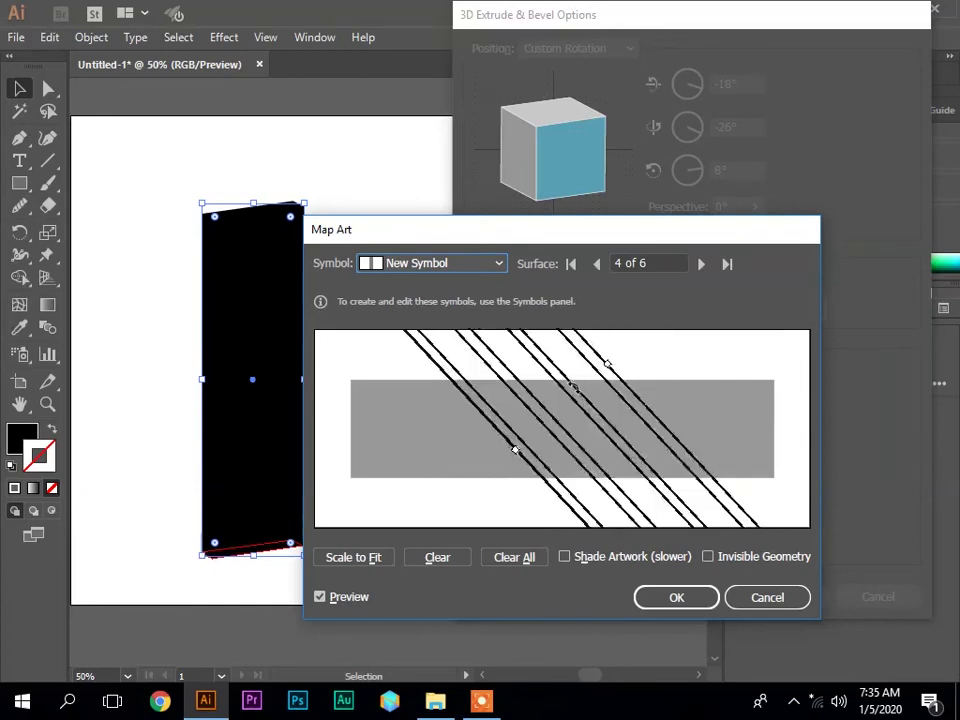
Tilt the stripes shallower, shrink and move them lower right, then enable Invisible Geometry.
left_click_drag(707, 470, 572, 386)
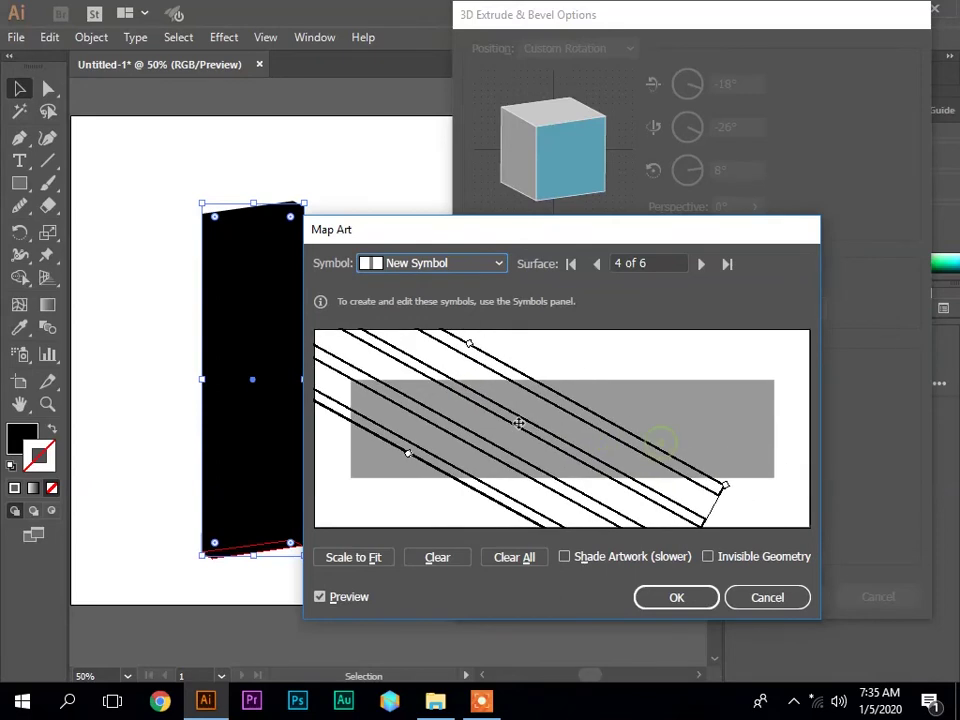
left_click_drag(661, 442, 542, 399)
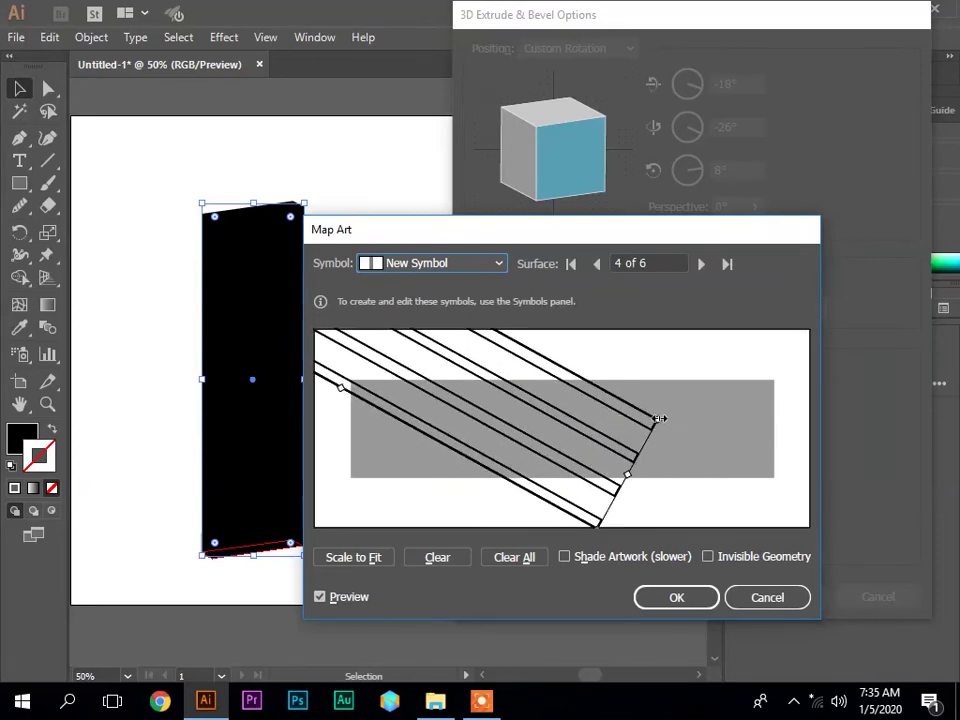
mouse_move(659, 424)
left_mouse_down()
mouse_move(536, 405)
mouse_move(442, 367)
left_mouse_up()
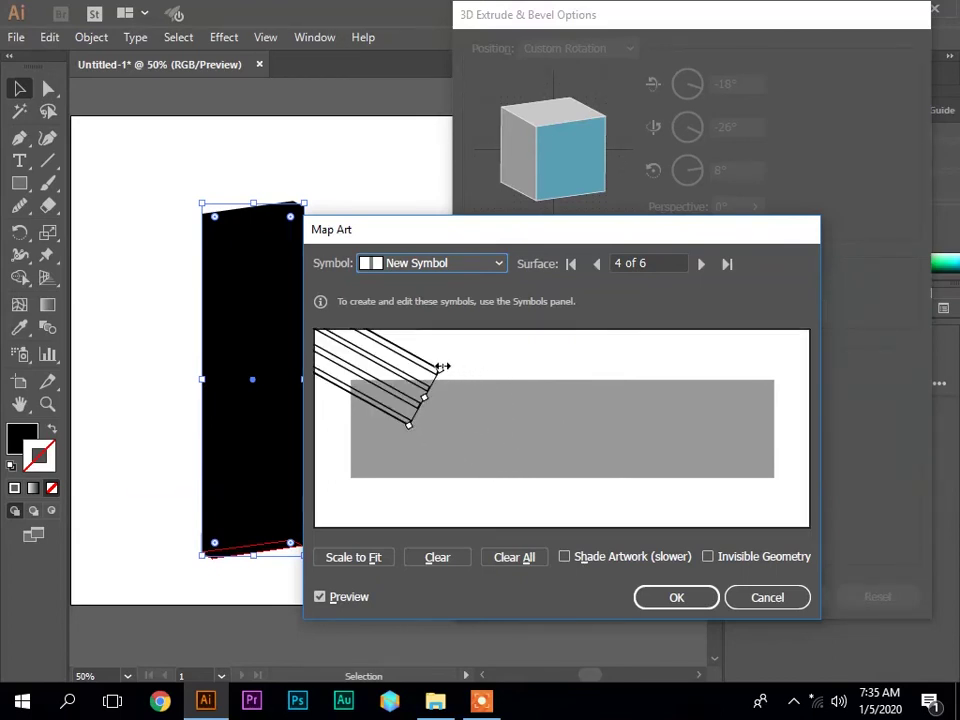
mouse_move(376, 373)
left_mouse_down()
mouse_move(470, 430)
mouse_move(713, 488)
left_mouse_up()
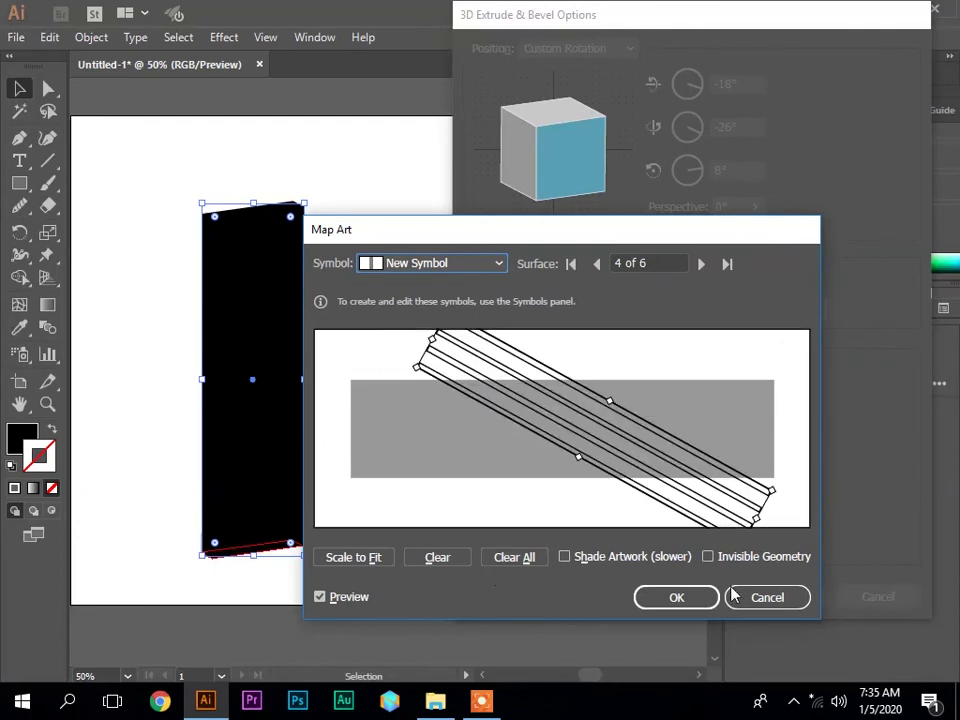
left_click(708, 556)
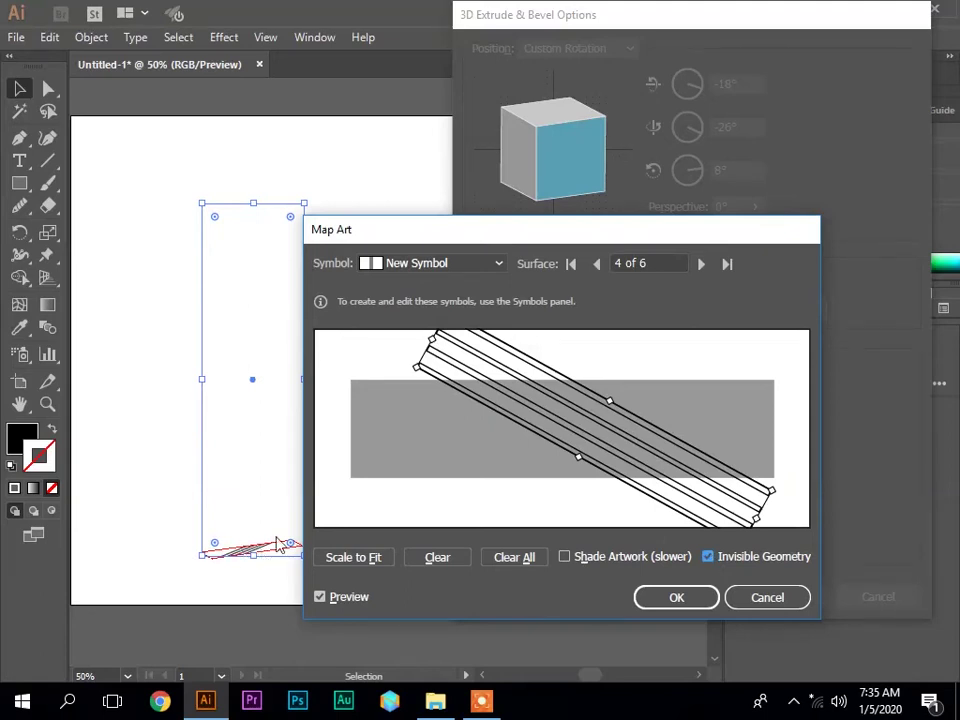
Cycle to surface 1 of 6 and map the striped New Symbol onto it.
left_click(700, 264)
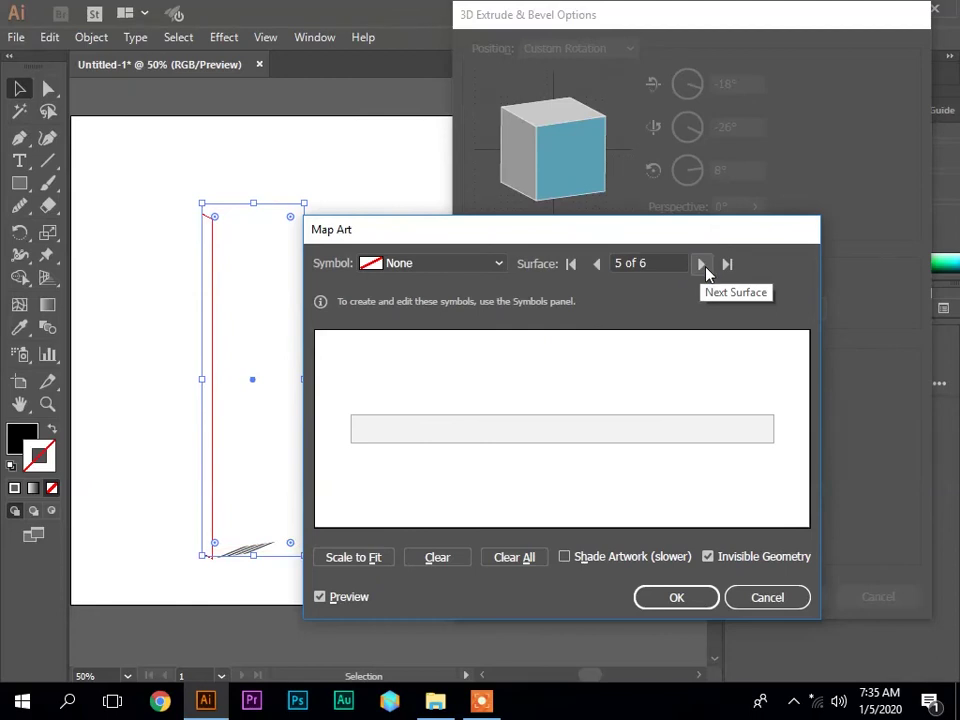
left_click(704, 266)
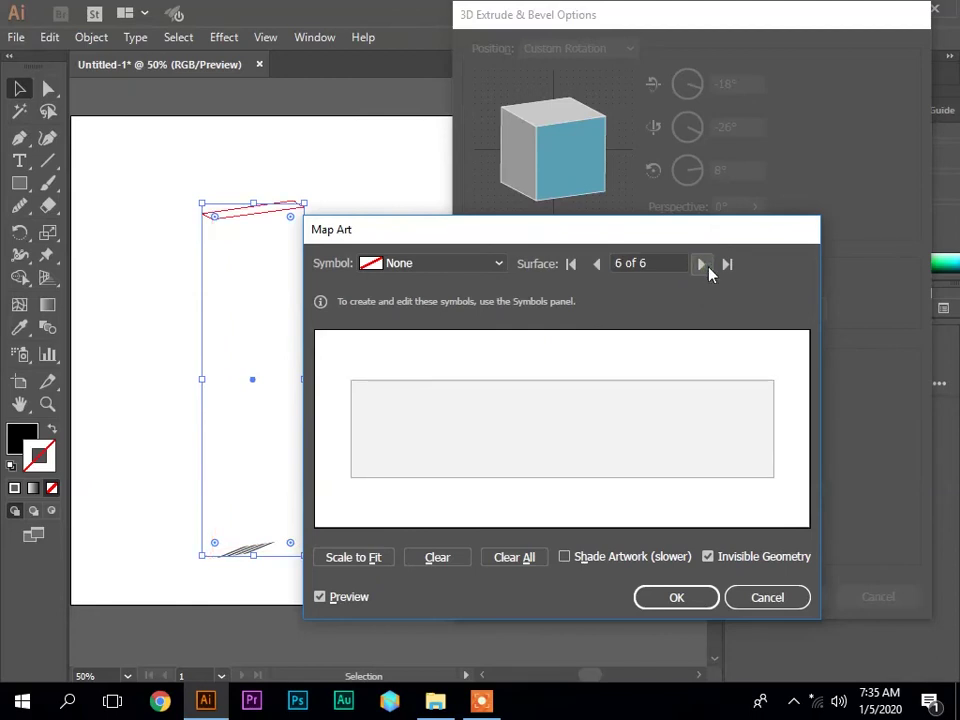
left_click(704, 266)
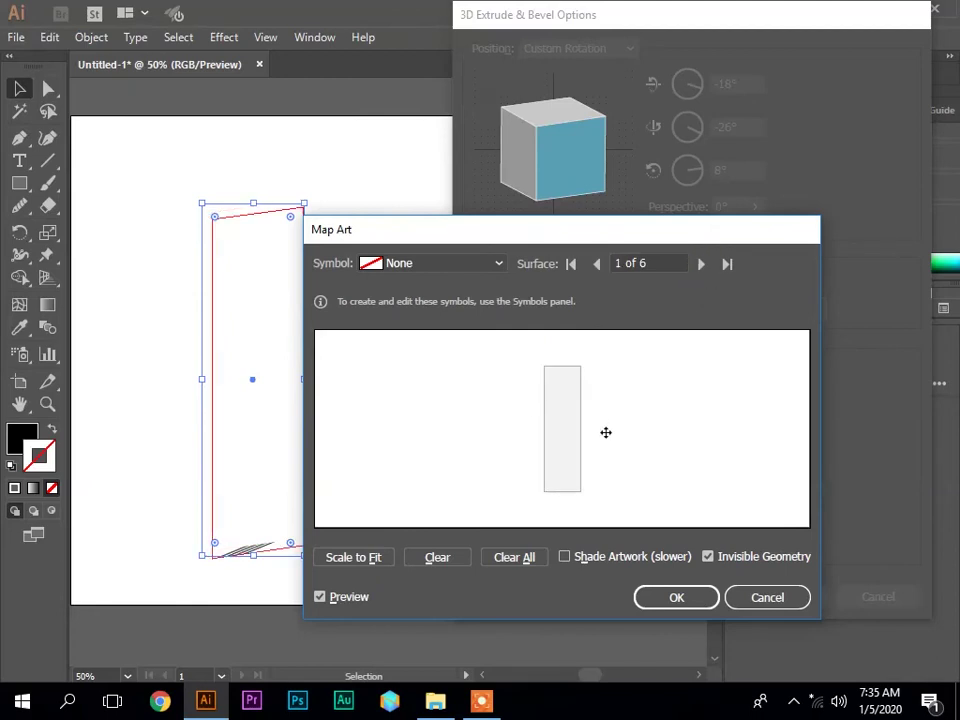
left_click(425, 264)
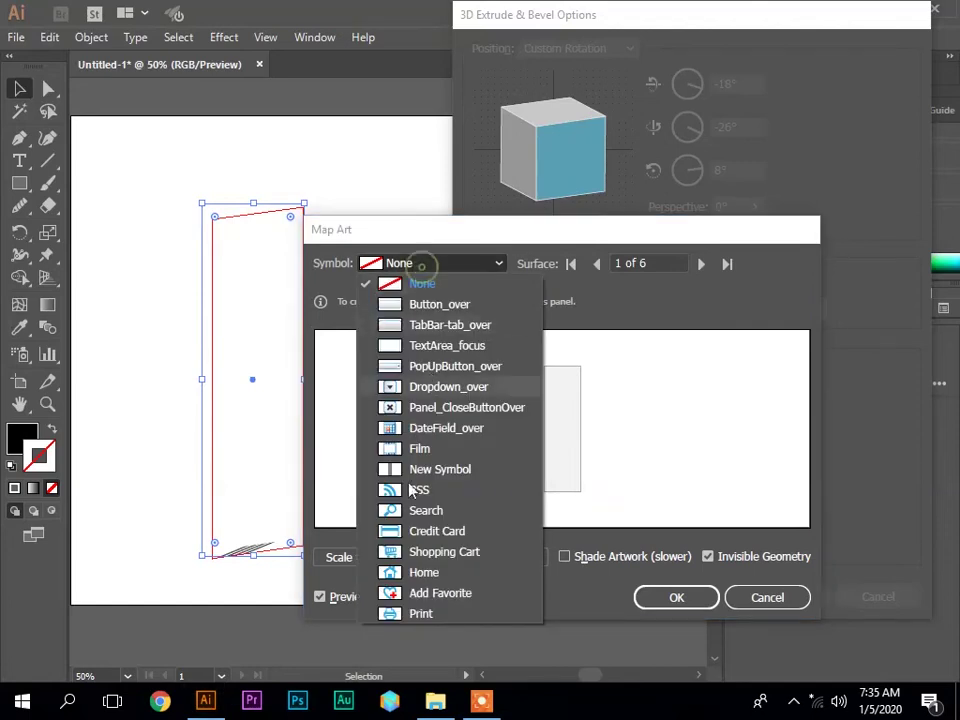
left_click(423, 476)
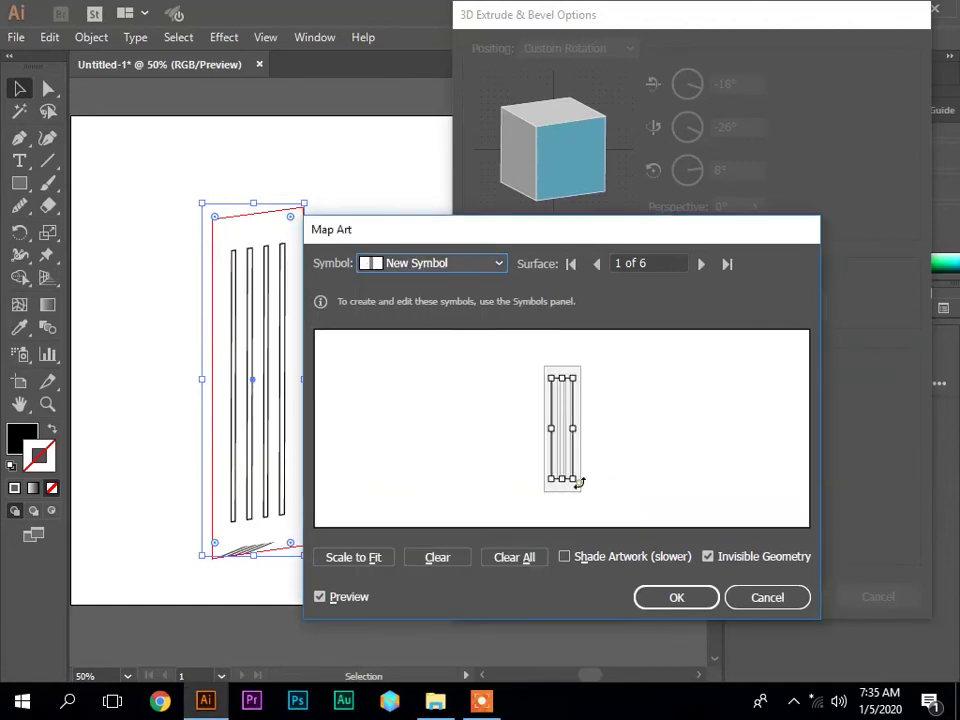
Rotate the stripes to a steep diagonal and move the Map Art dialog off the artwork.
left_click_drag(578, 483, 643, 444)
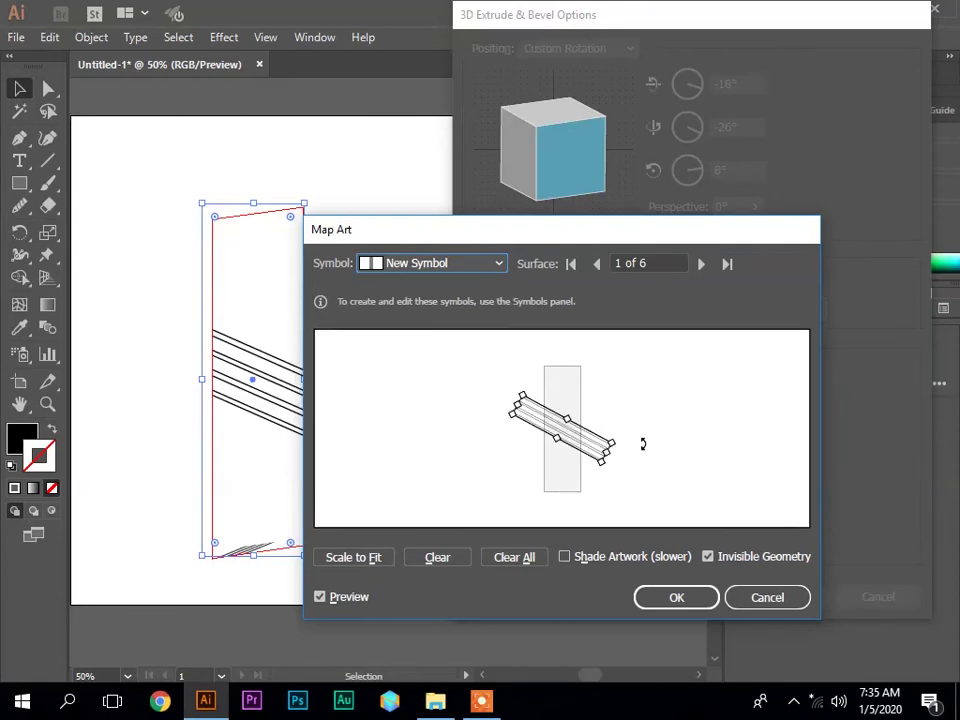
left_click_drag(625, 444, 617, 463)
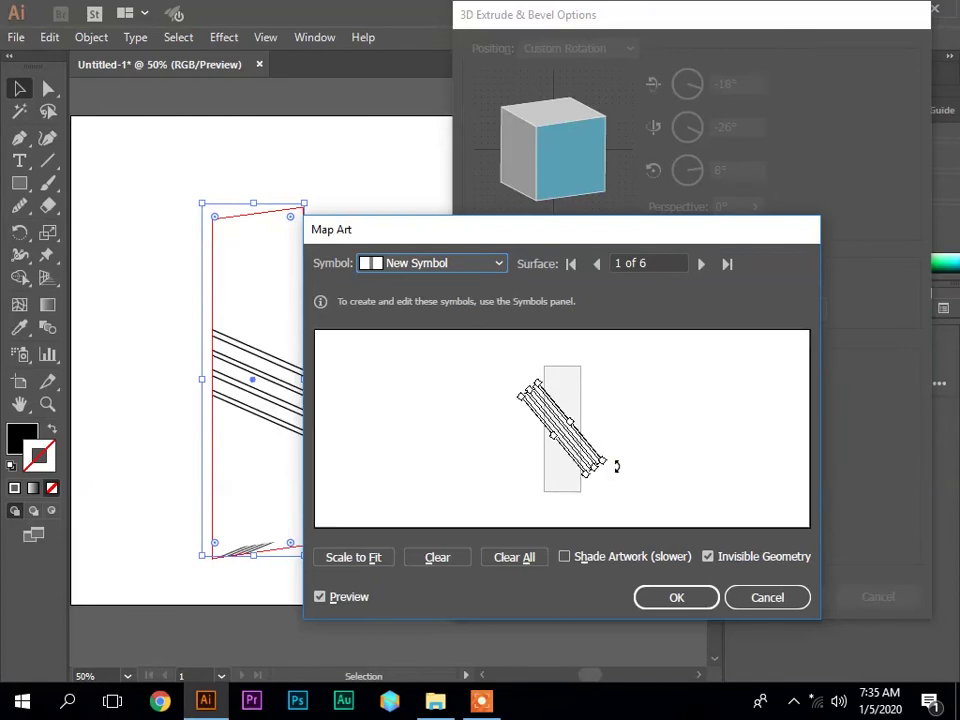
left_click_drag(464, 244, 585, 152)
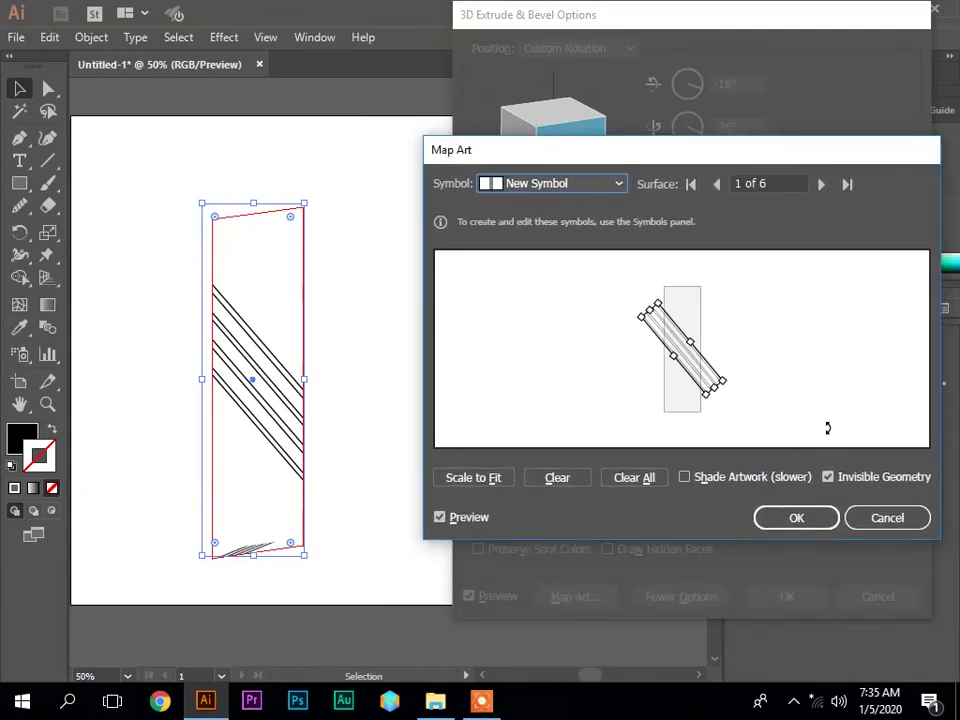
Set surface 1's symbol to None, then advance to surface 2 of 6.
left_click(515, 182)
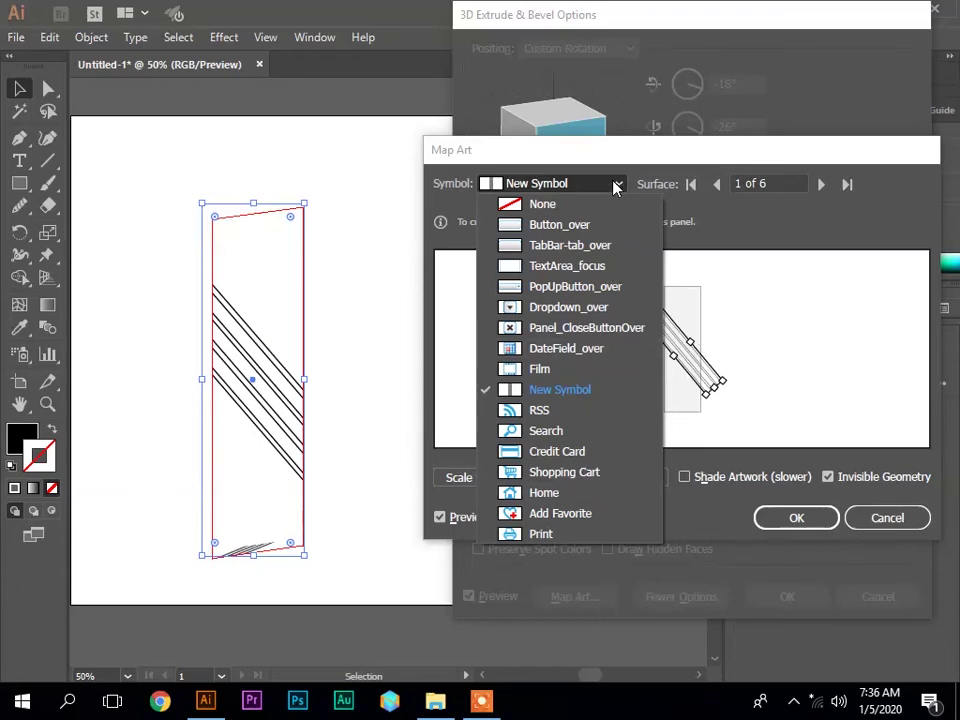
left_click(616, 205)
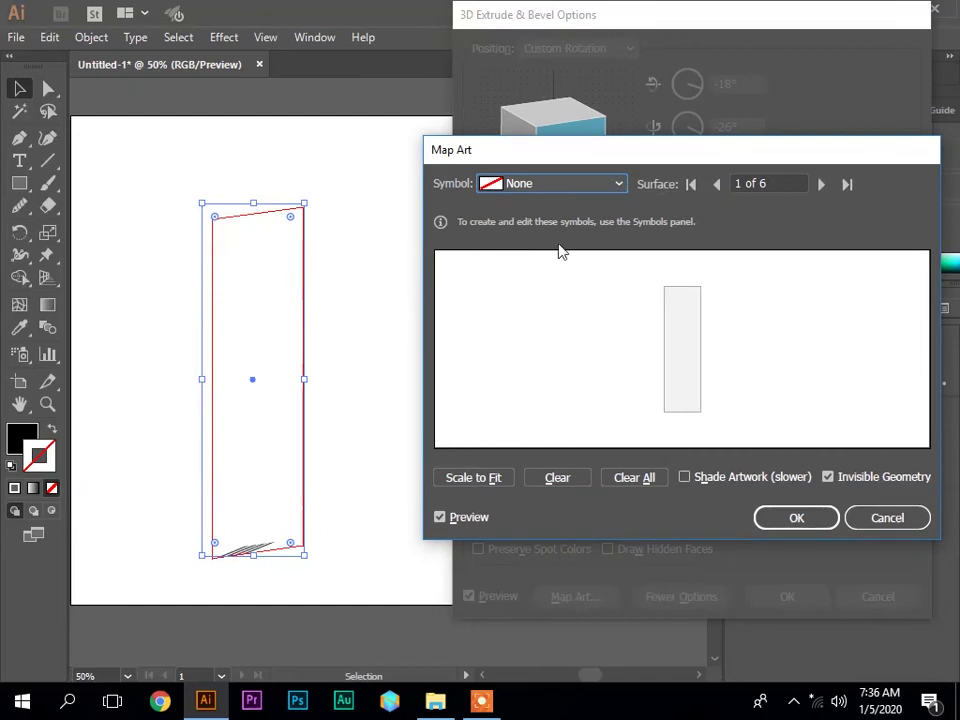
left_click(822, 184)
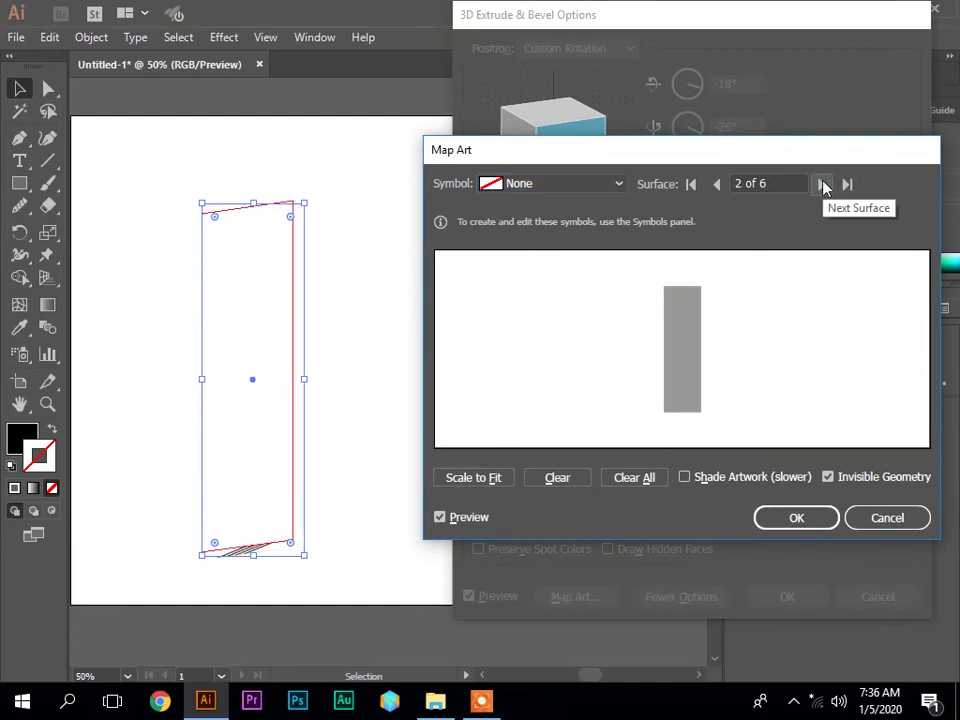
left_click(598, 182)
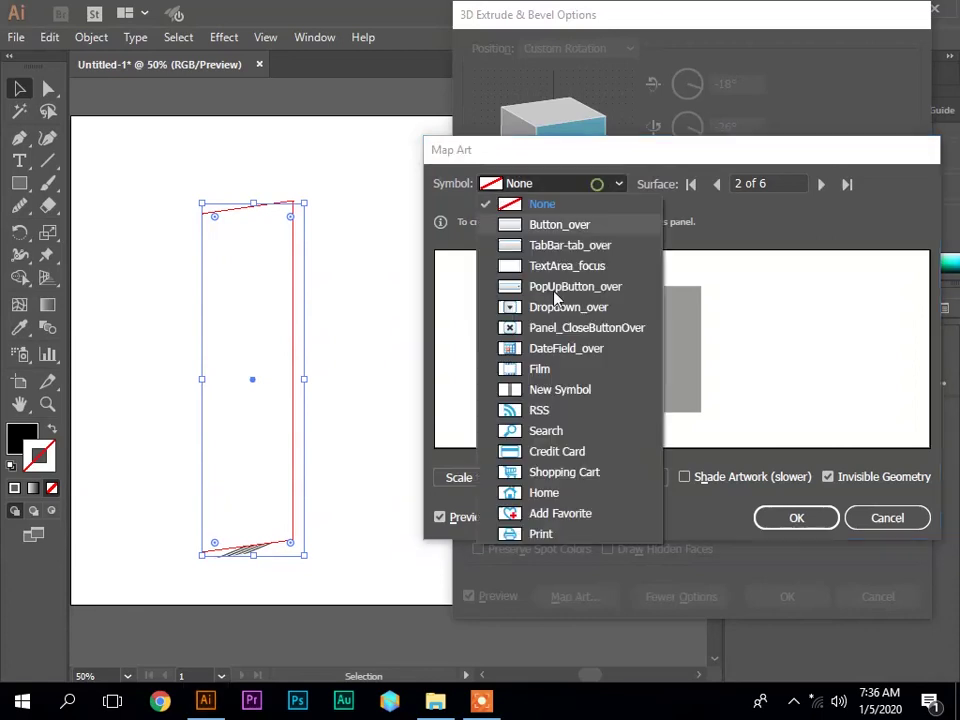
left_click(551, 393)
left_click_drag(700, 407, 783, 361)
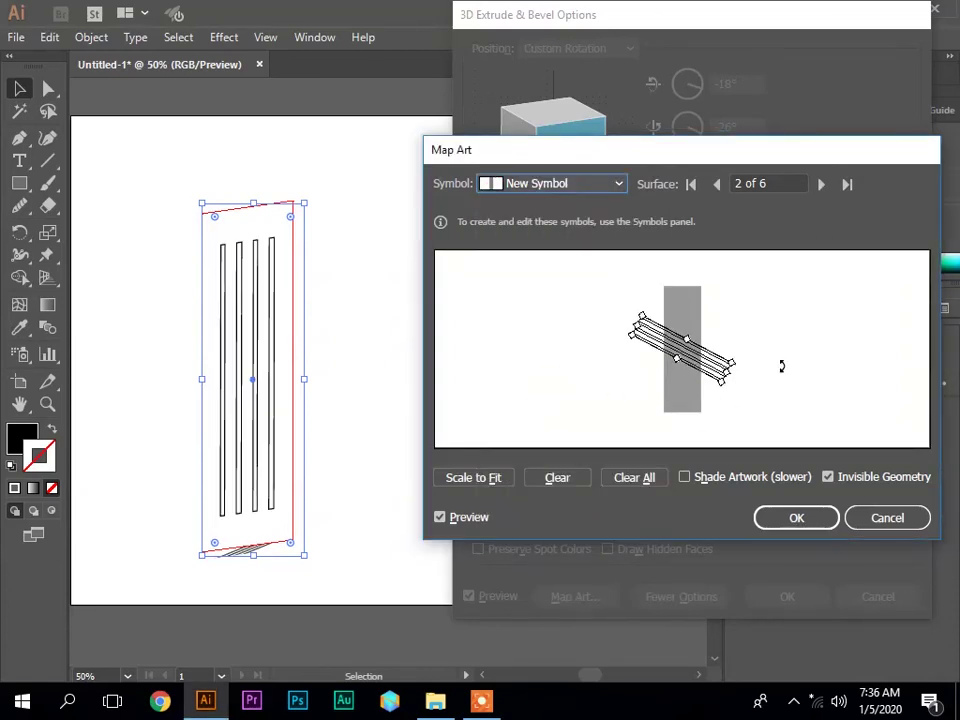
mouse_move(727, 380)
left_mouse_down()
mouse_move(778, 468)
mouse_move(741, 432)
left_mouse_up()
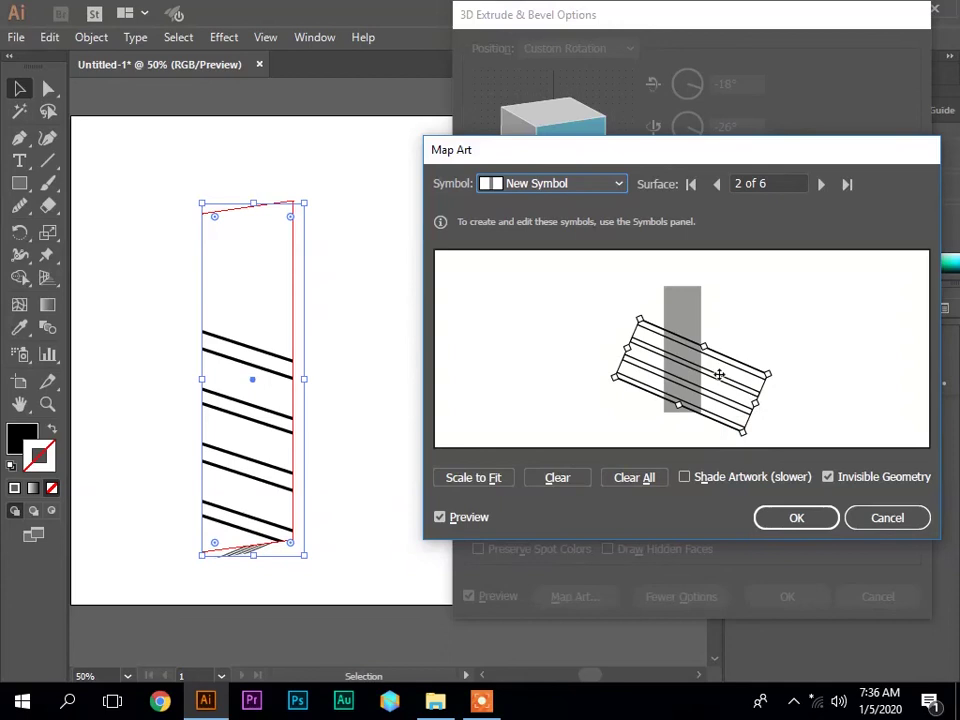
left_click_drag(718, 376, 713, 320)
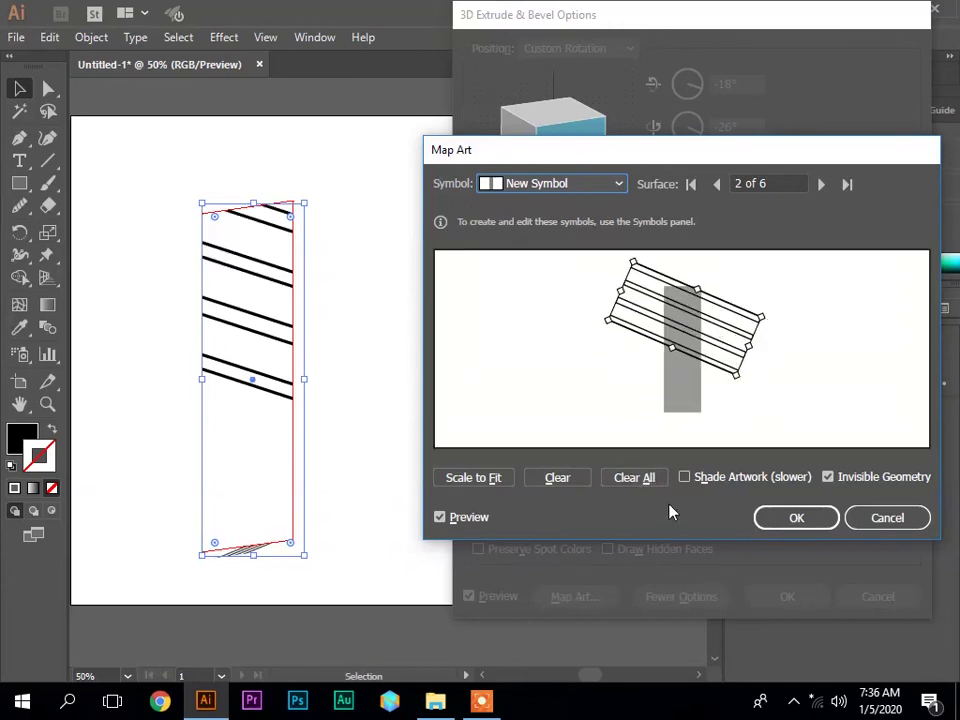
left_click(559, 480)
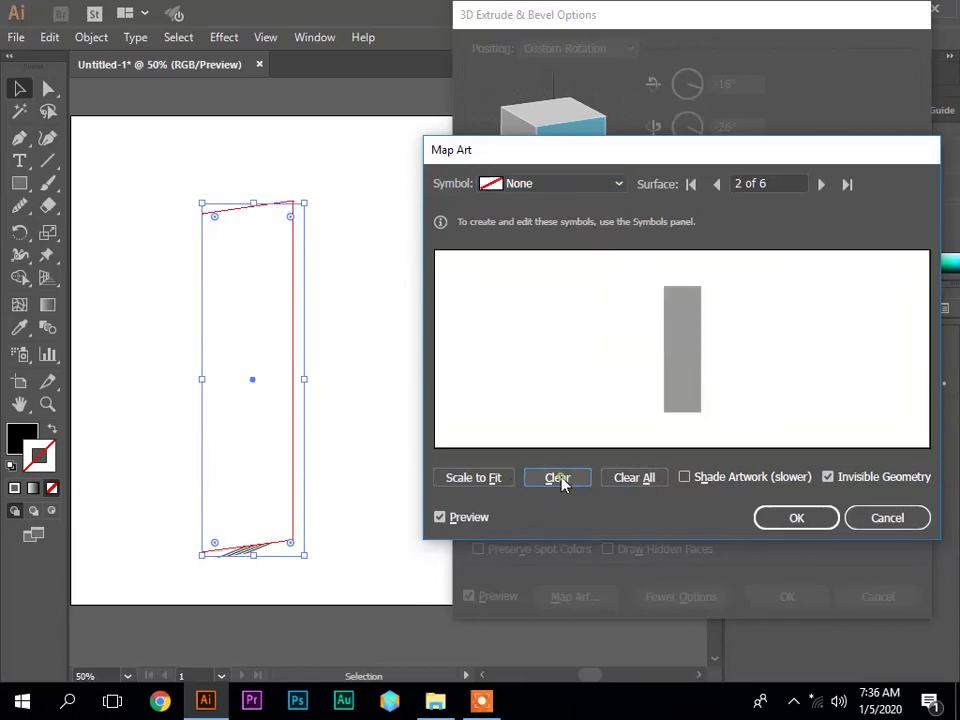
Clear the stripes from surface 4 of 6, then cancel Map Art.
left_click(716, 184)
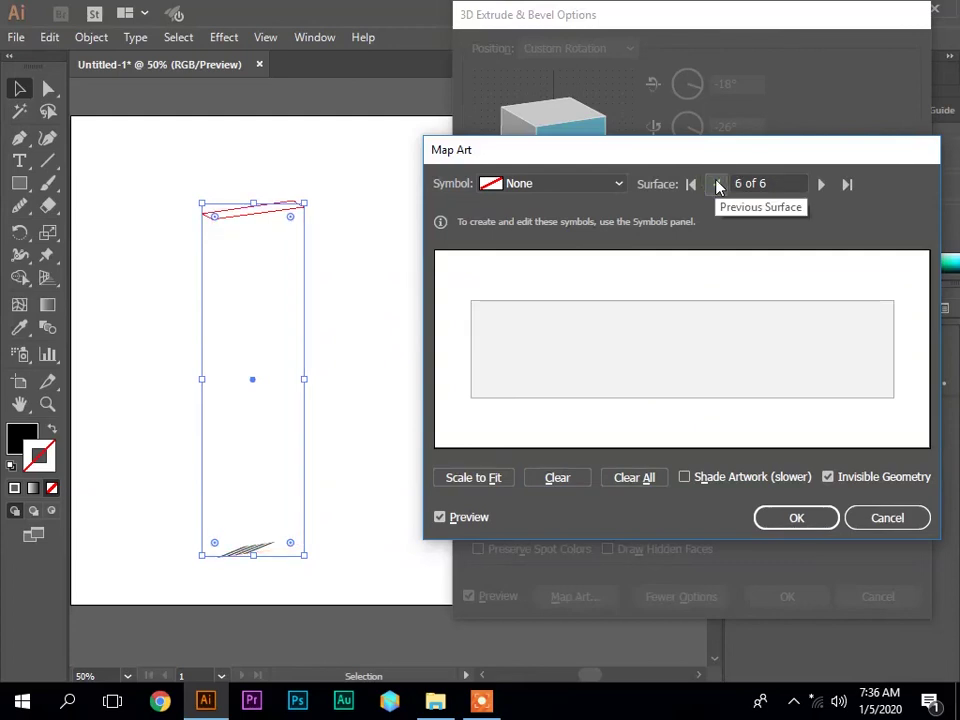
left_click(822, 184)
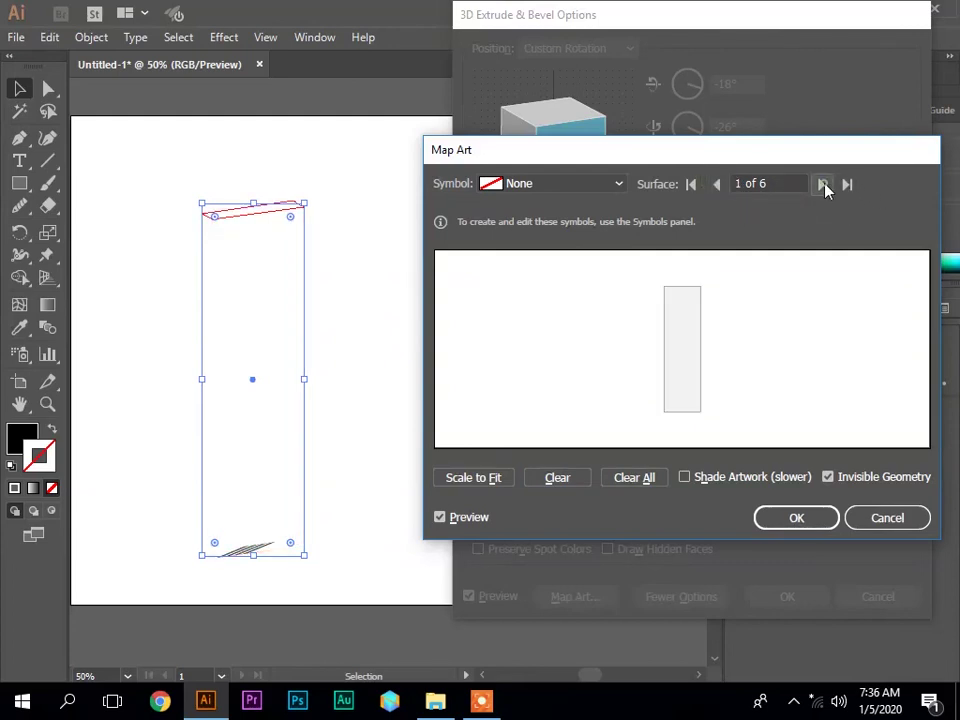
left_click(822, 184)
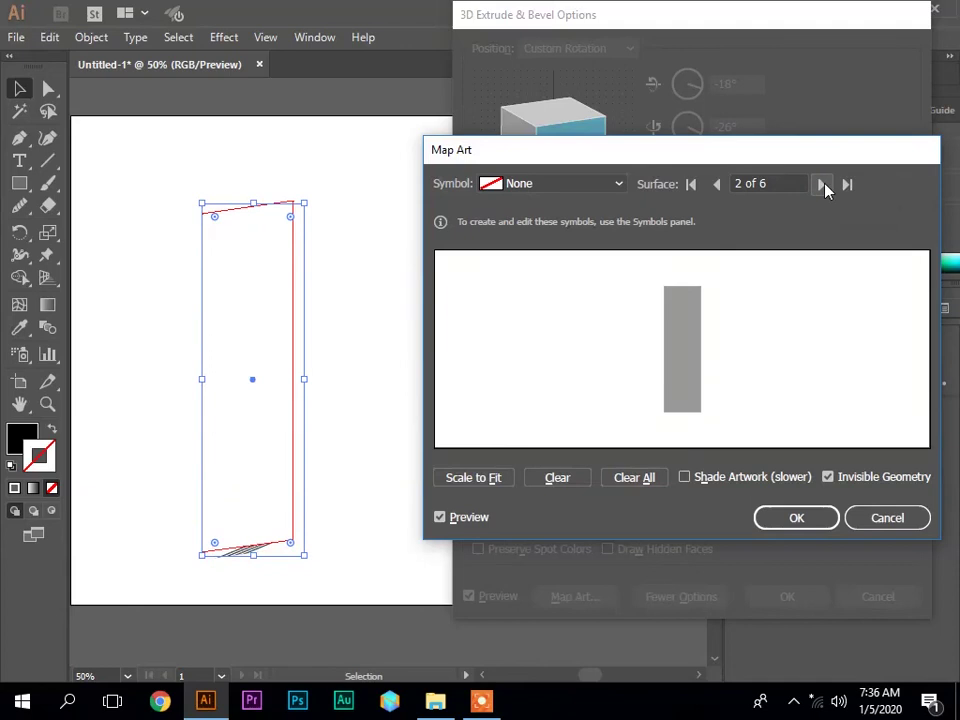
left_click(822, 184)
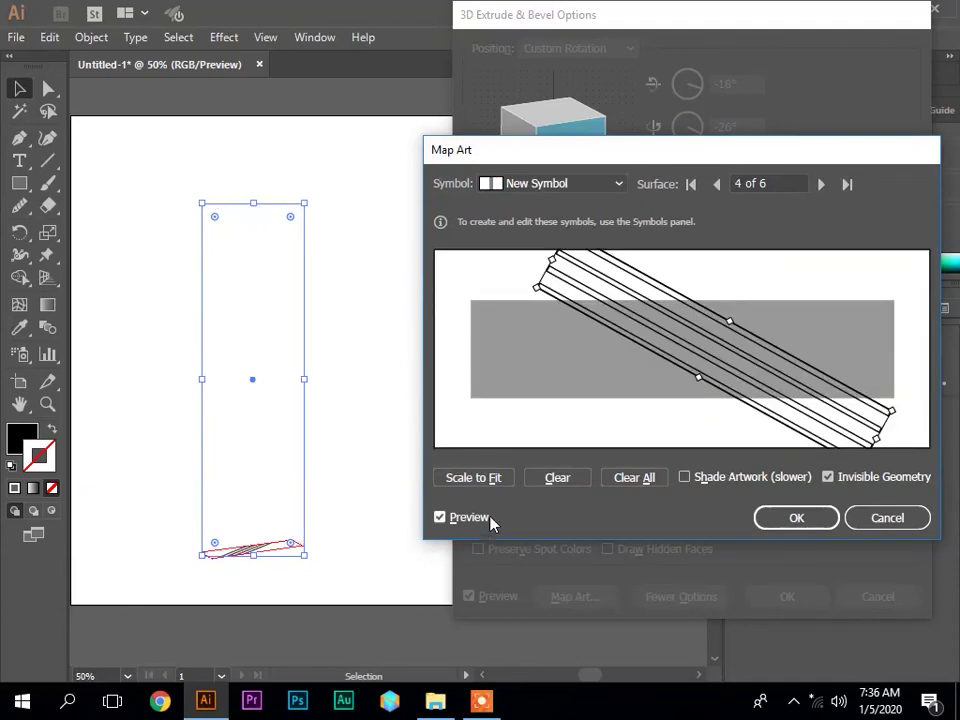
left_click(566, 482)
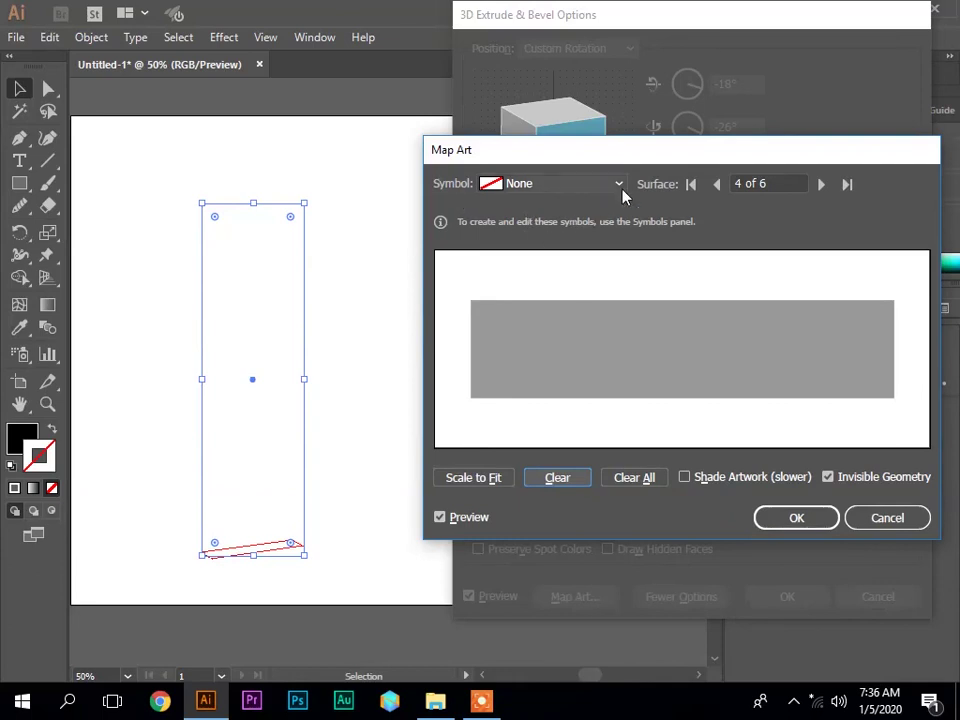
left_click(896, 524)
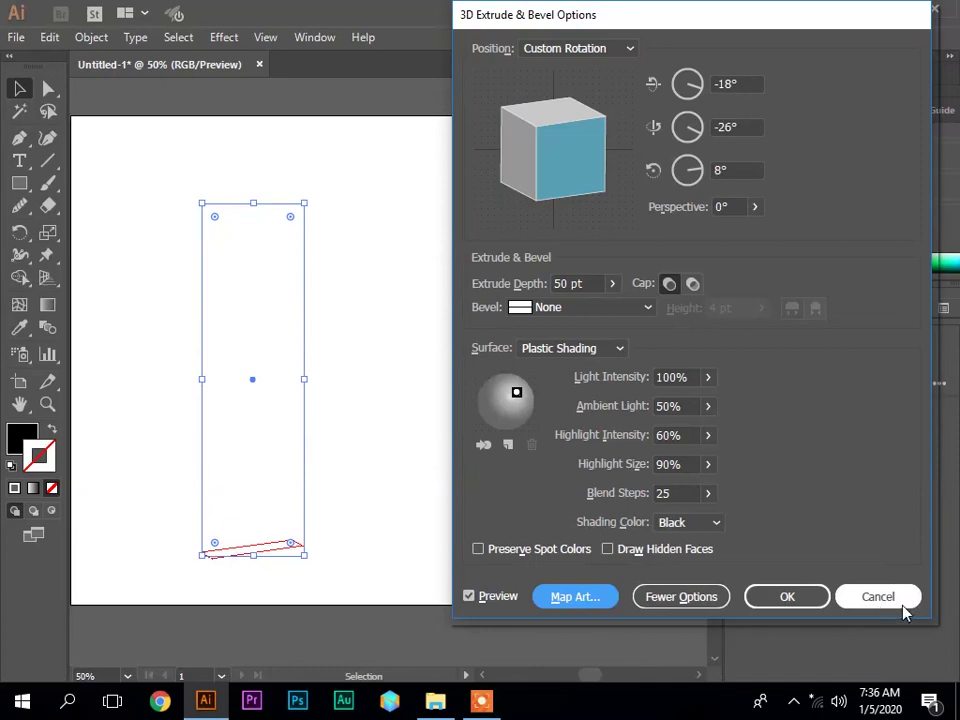
Cancel the 3D Extrude & Bevel Options, keeping the flat black rectangle.
left_click(862, 597)
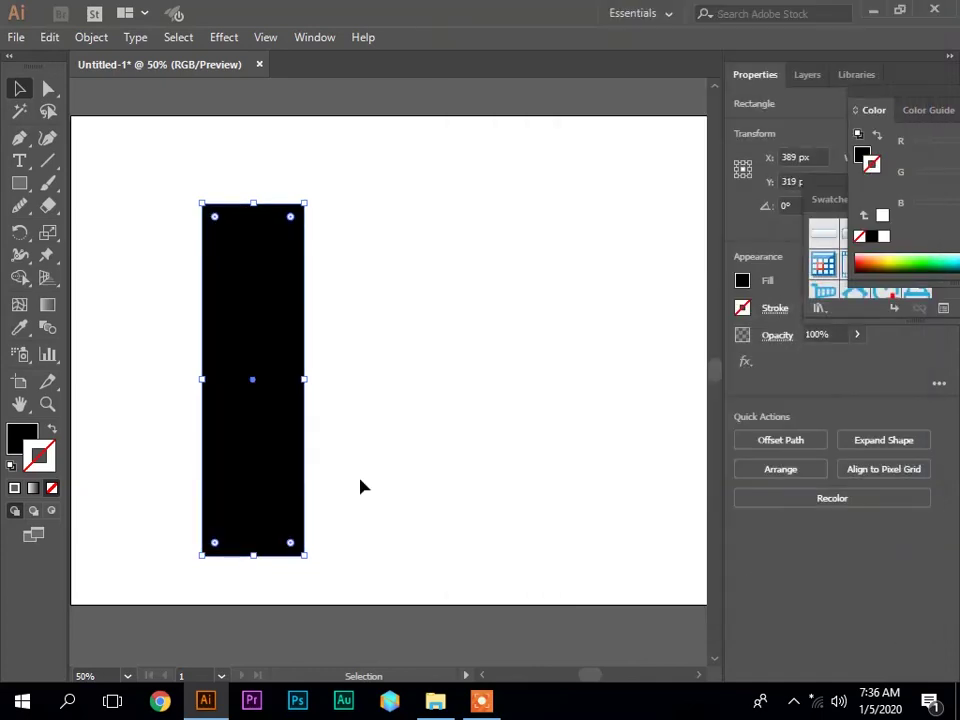